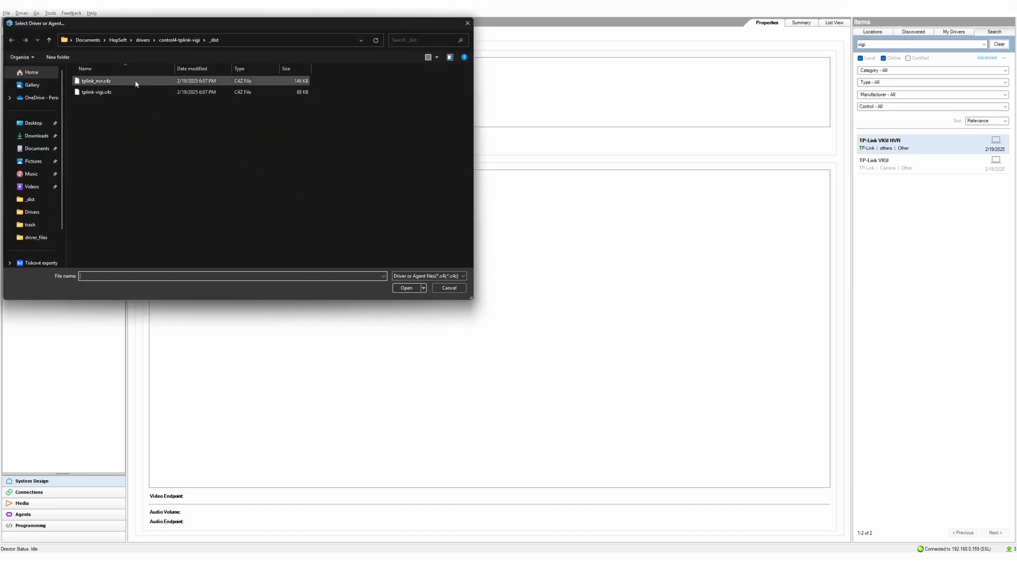
- Select tplink_nvr.c4z and tplink-vigi.c4z in the _dist folder and load both drivers
left_click(131, 81)
left_click(132, 93, "shift")
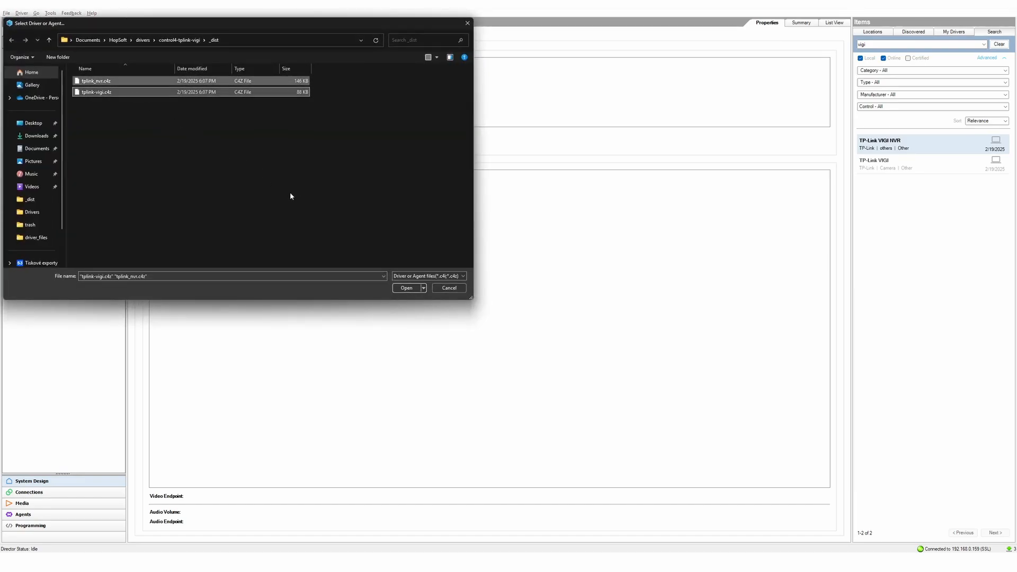
left_click(406, 288)
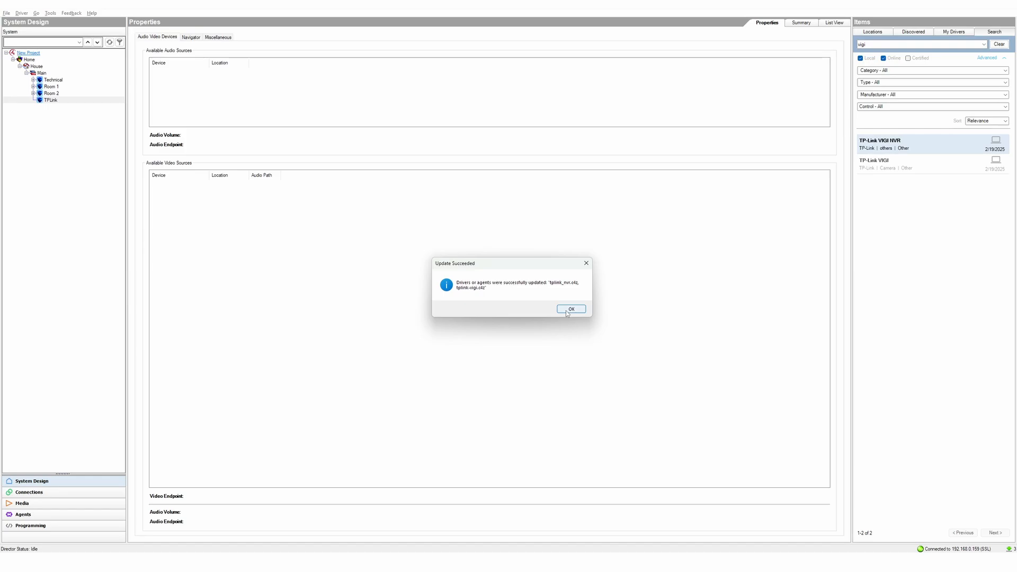
- Search the Items for vigi and drag the TP-Link VIGI NVR driver into the TPLink room
left_click(571, 309)
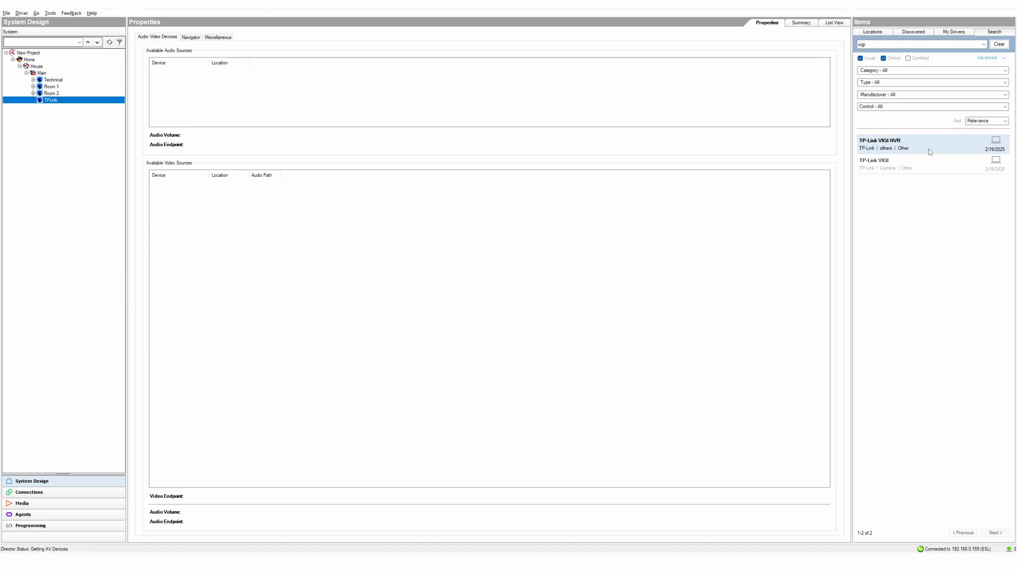
left_click(894, 44)
key("Return")
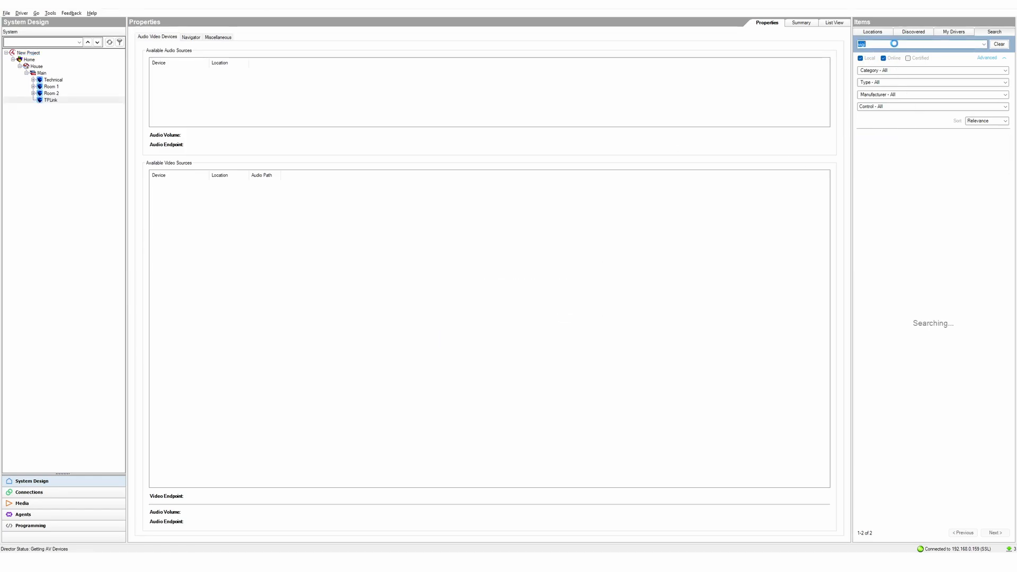
left_click_drag(913, 146, 42, 106)
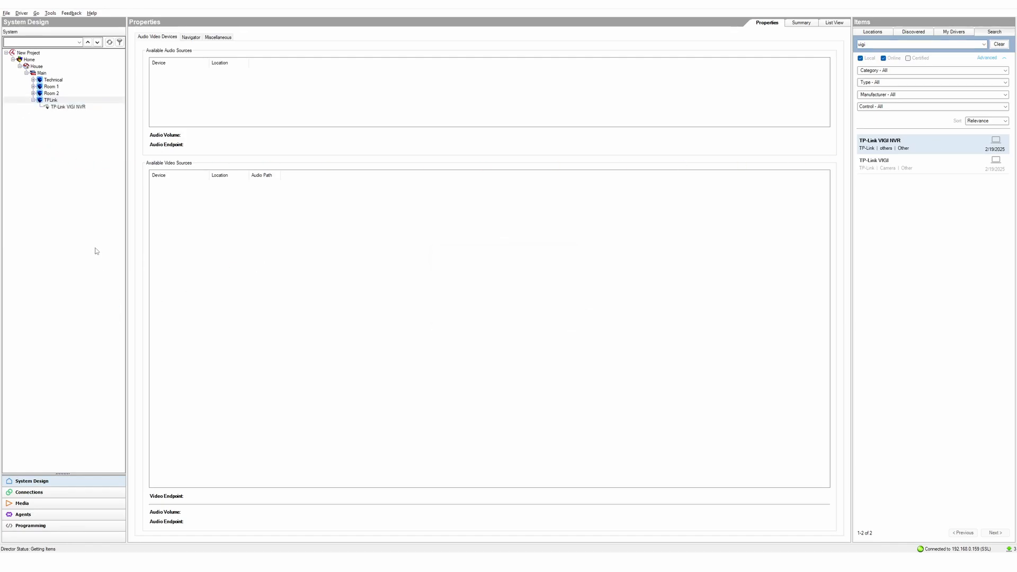
- Set the NVR's user name to admin and enter its password
left_click(58, 108)
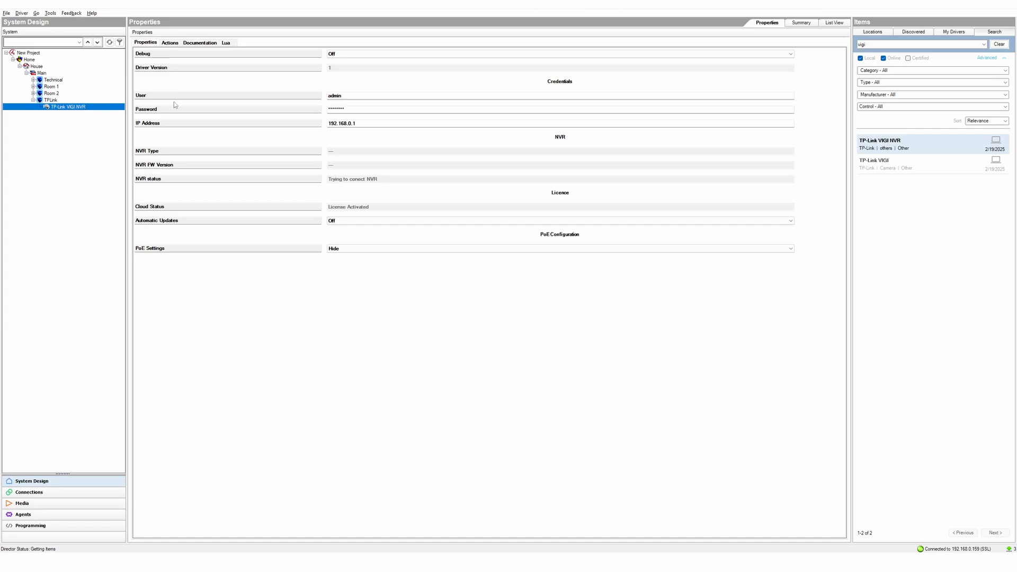
left_click_drag(349, 96, 331, 96)
type("dm")
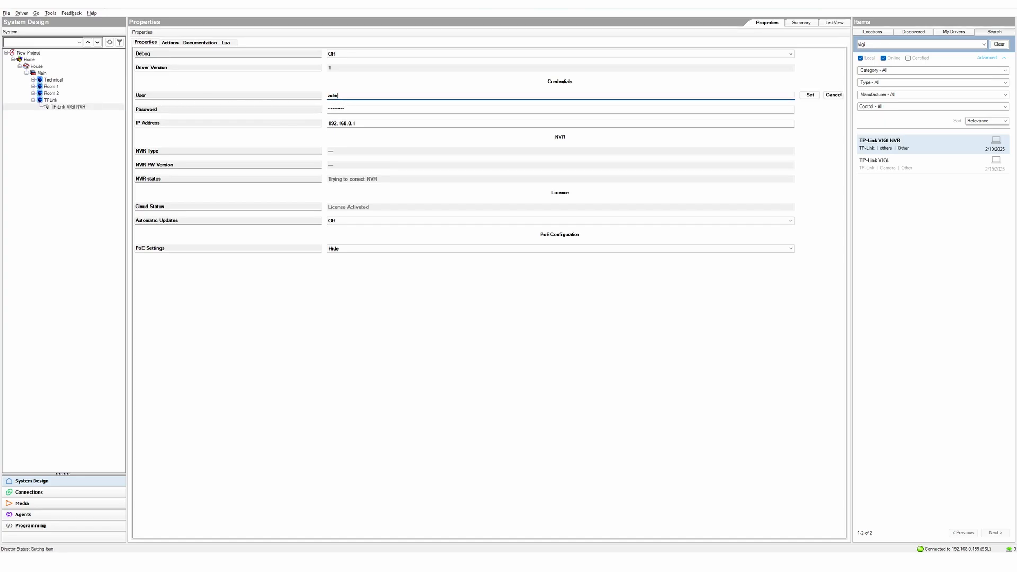
type("in")
left_click(810, 95)
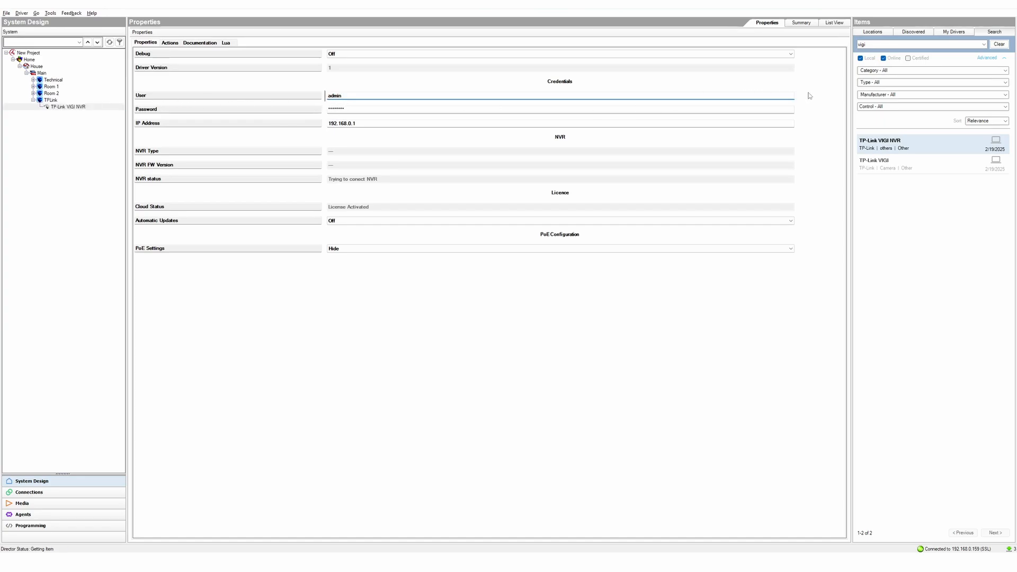
left_click_drag(374, 109, 308, 107)
type("***")
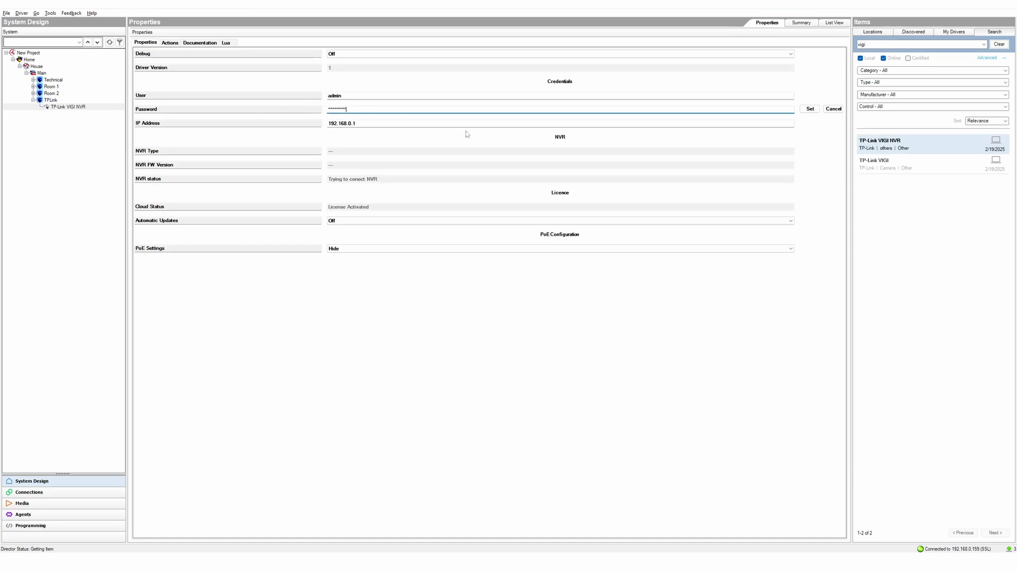
left_click(810, 109)
- Change the NVR's IP address to 192.168.0.162
left_click(404, 122)
type("62")
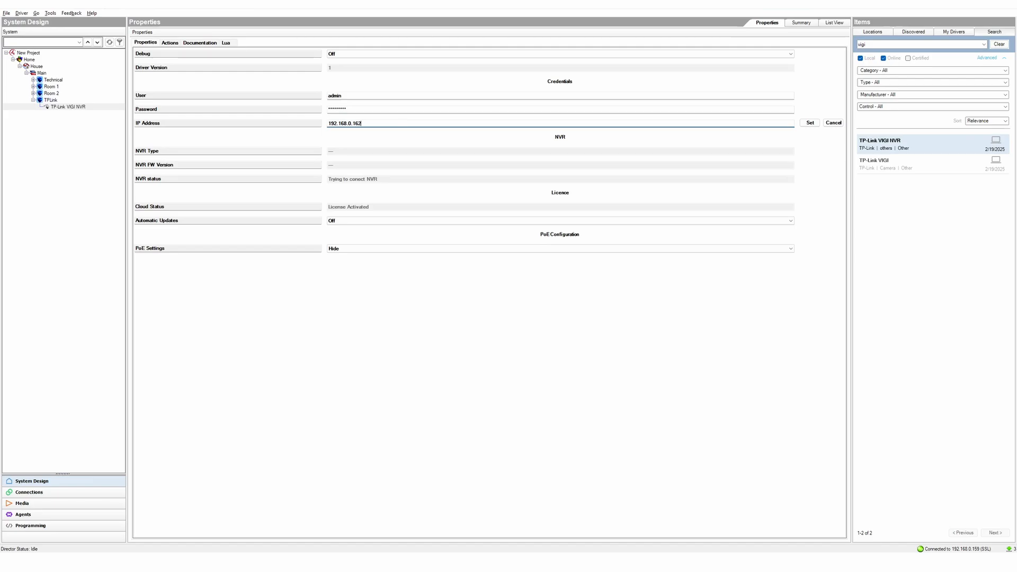
left_click(810, 123)
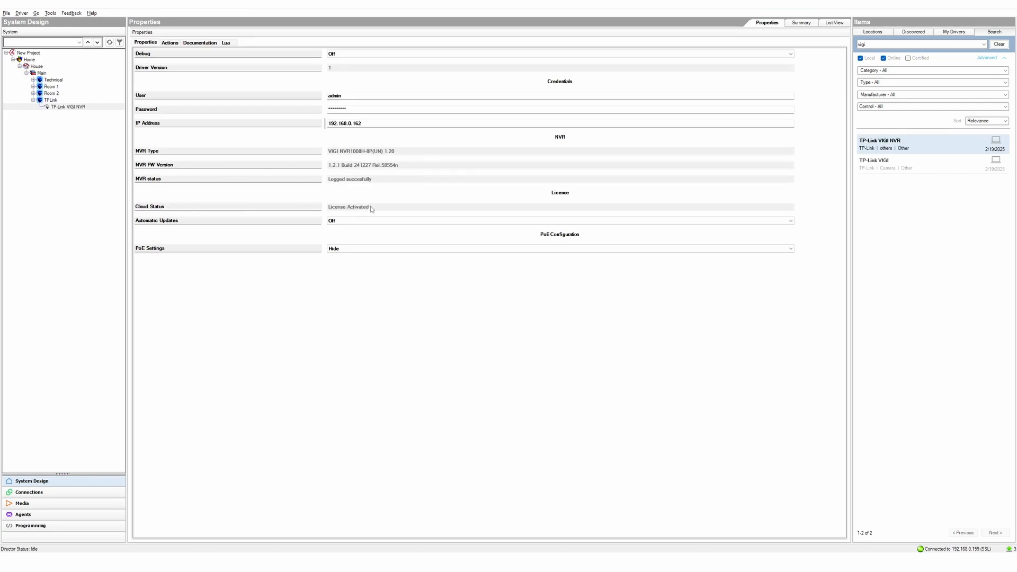
- Show the NVR's per-port PoE settings and keep Port 1 link mode at full_100
left_click(363, 249)
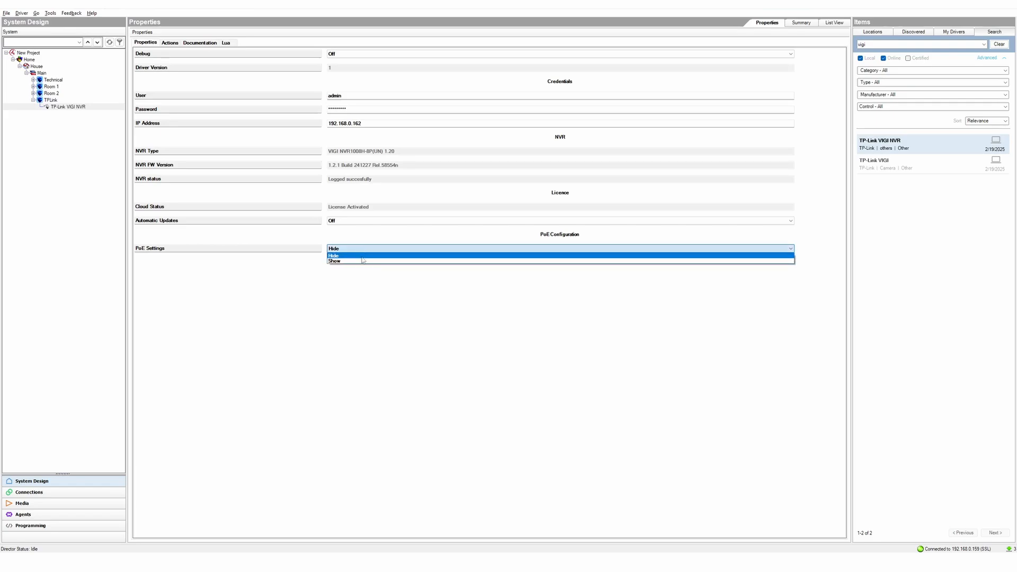
left_click(364, 257)
left_click(810, 248)
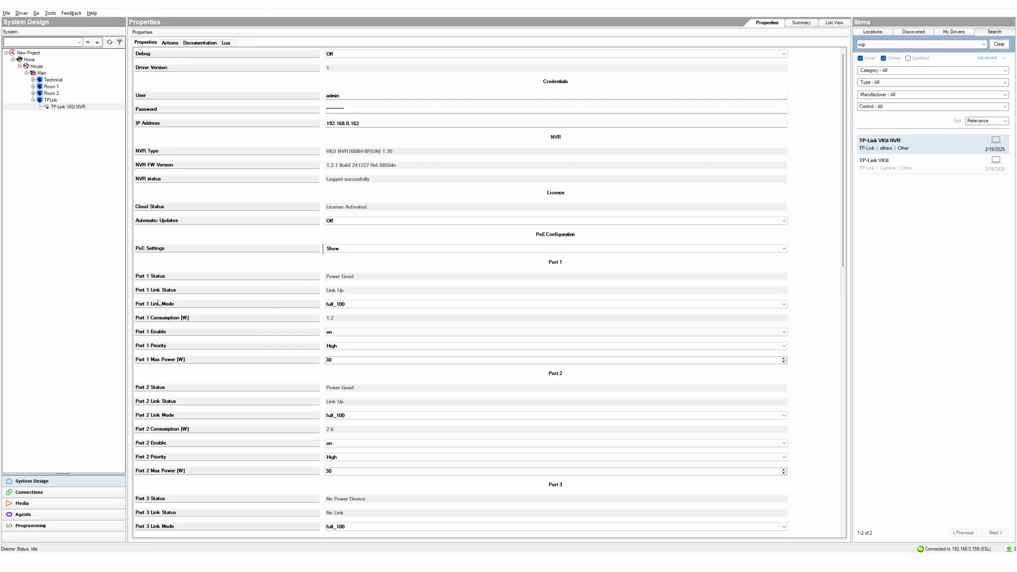
left_click(354, 306)
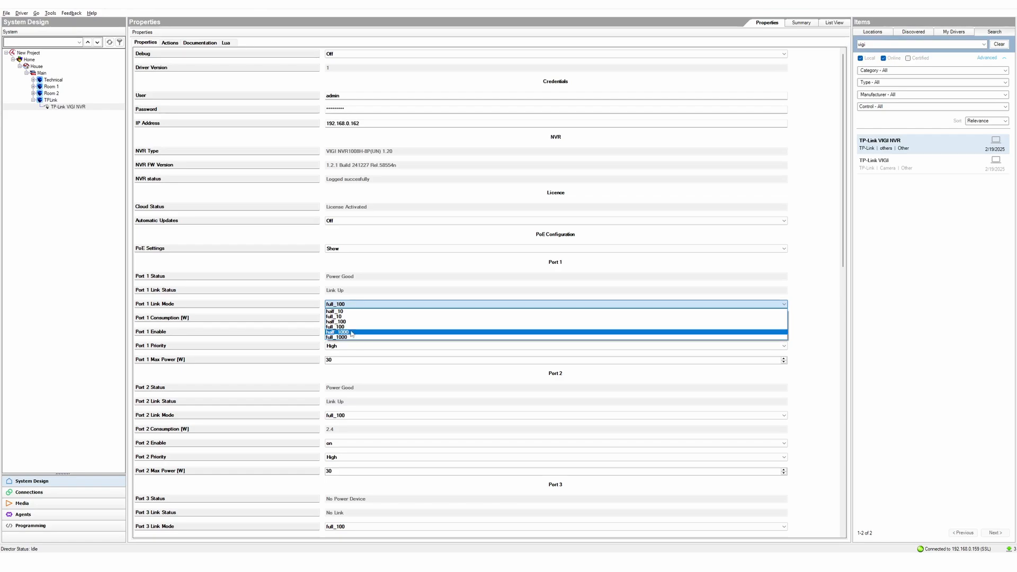
left_click(361, 327)
left_click(804, 303)
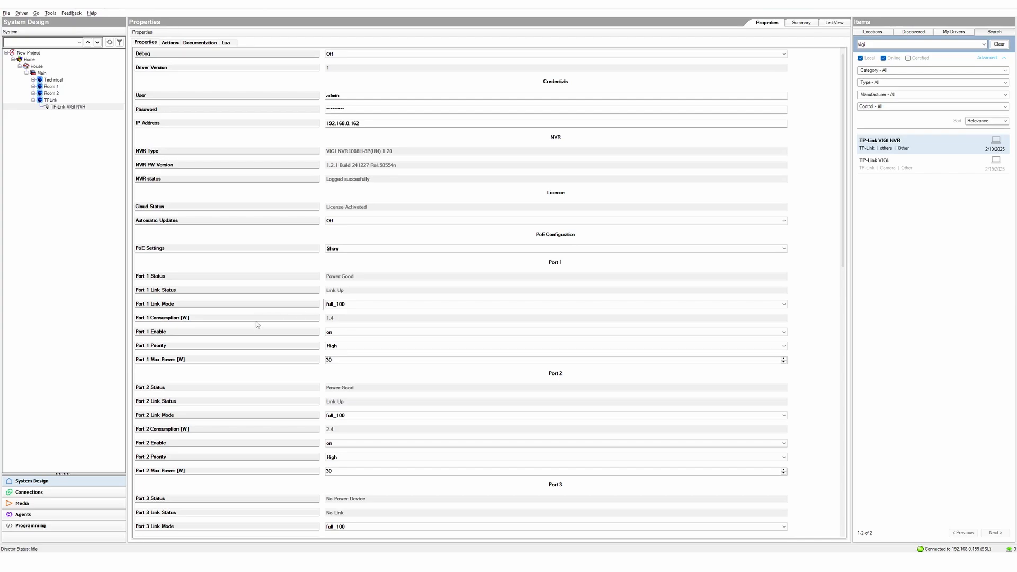
- Power-cycle PoE Port 1 by setting Enable off, then back on
left_click(345, 333)
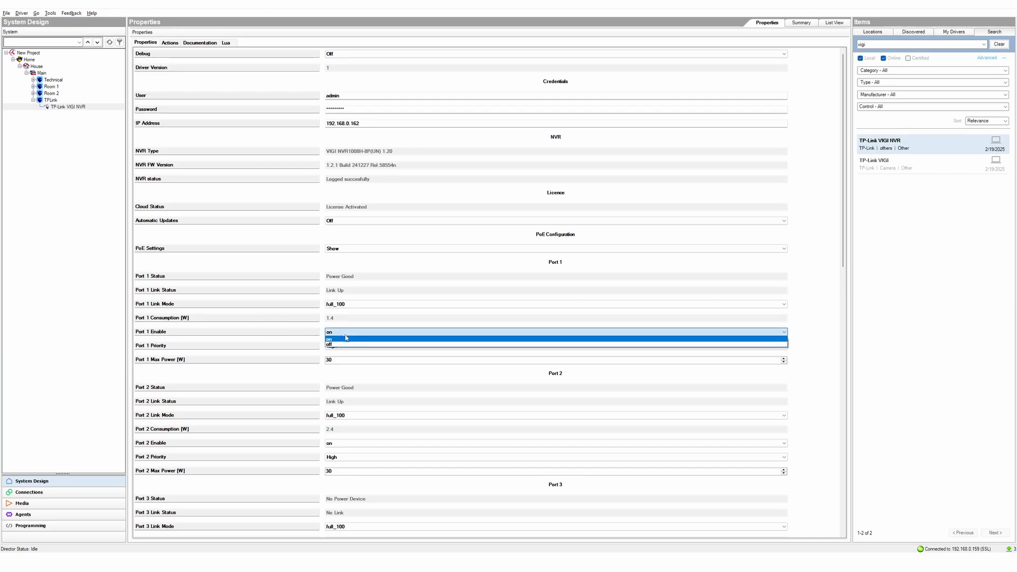
left_click(346, 347)
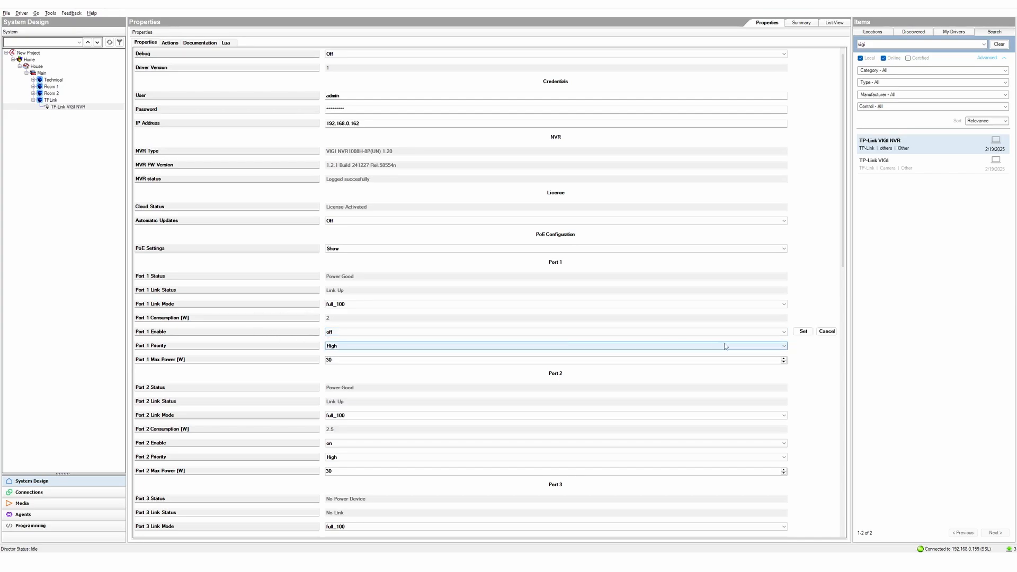
left_click(803, 332)
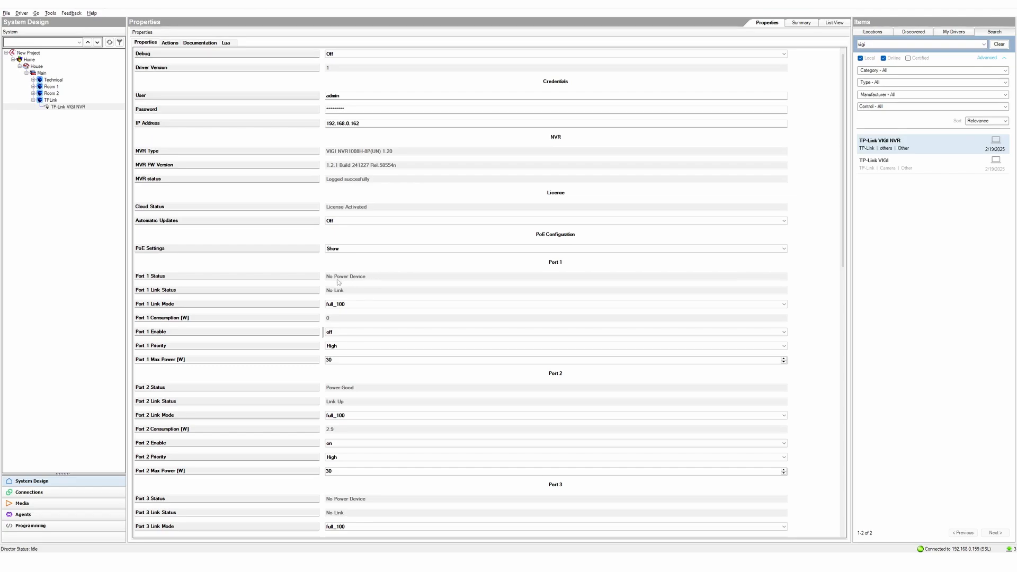
left_click(331, 333)
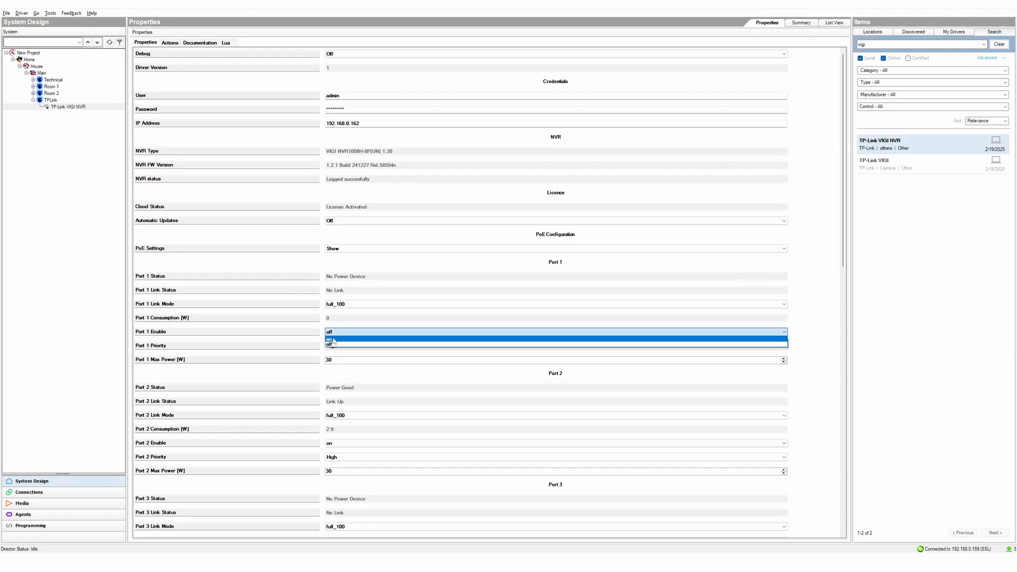
left_click(333, 340)
left_click(803, 332)
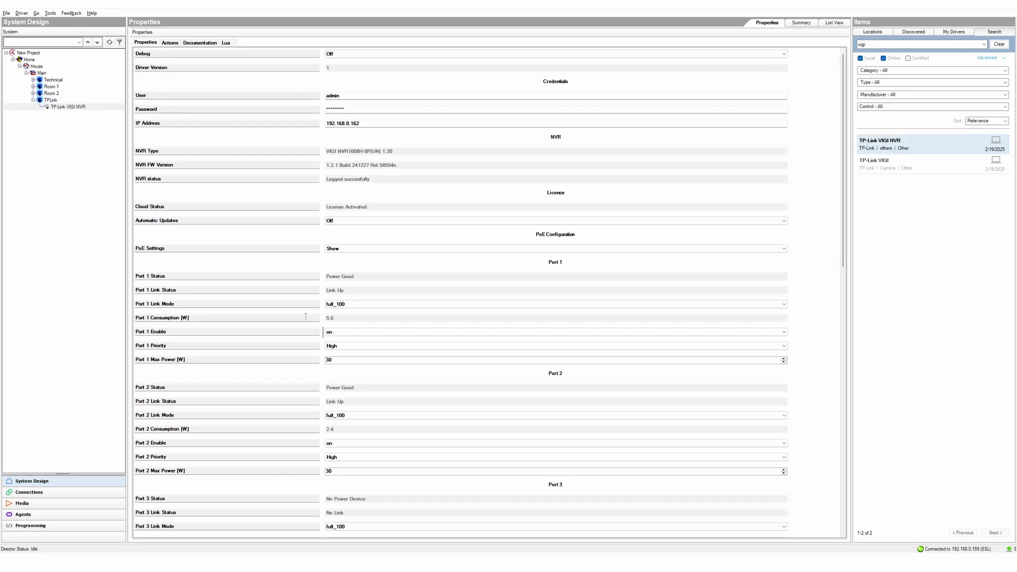
- Set Port 1 priority to Normal and select its Max Power value of 30
left_click(343, 346)
left_click(345, 355)
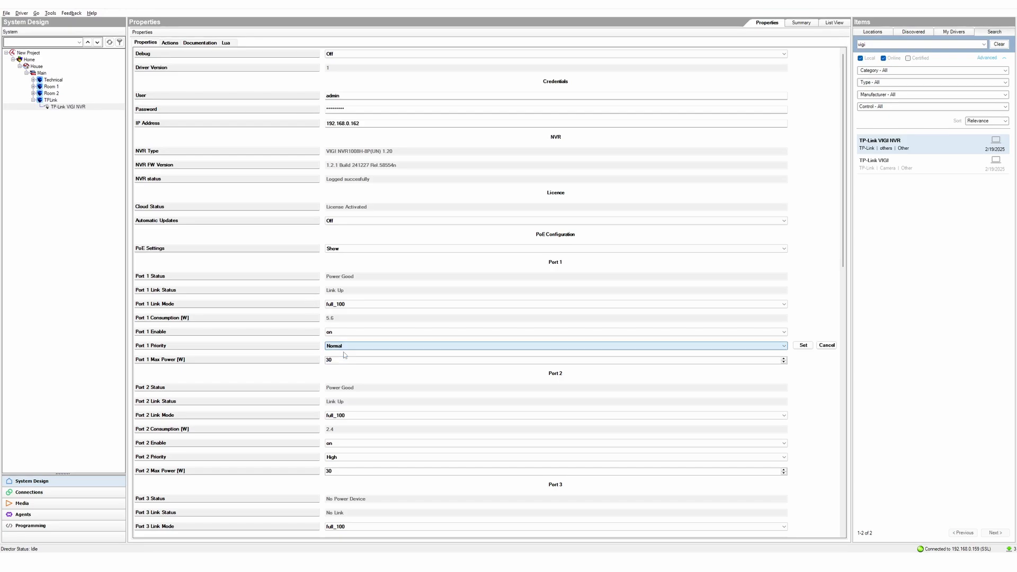
left_click(803, 345)
left_click_drag(334, 359, 321, 360)
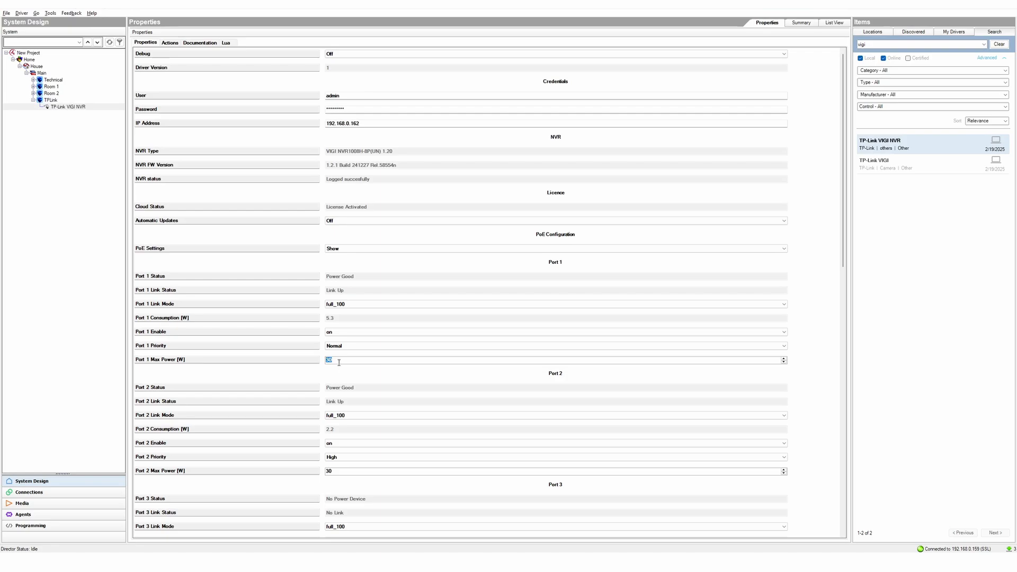
- Run the NVR's Add Devices action to create the Garden and House Front cameras
left_click(170, 44)
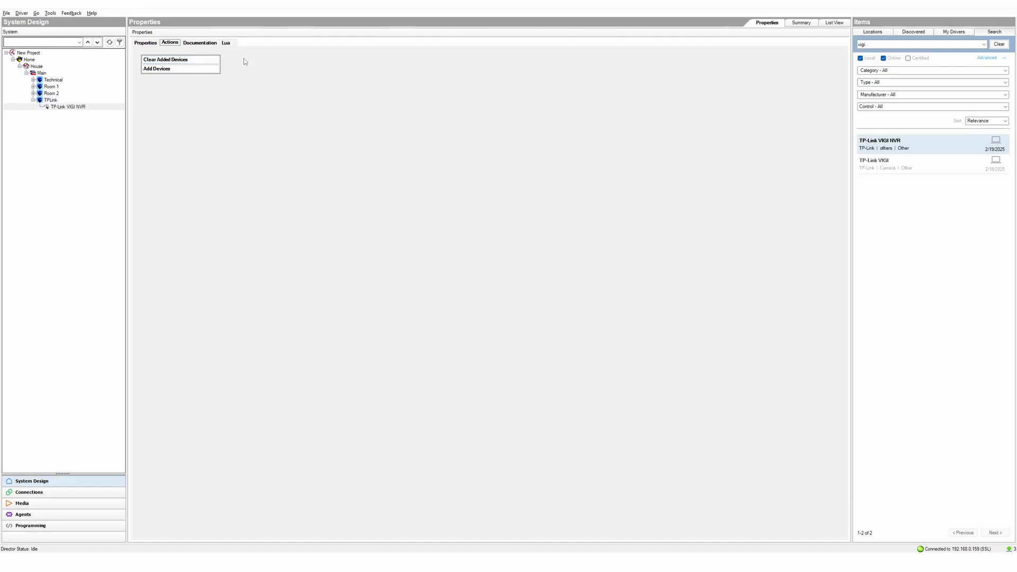
left_click(202, 69)
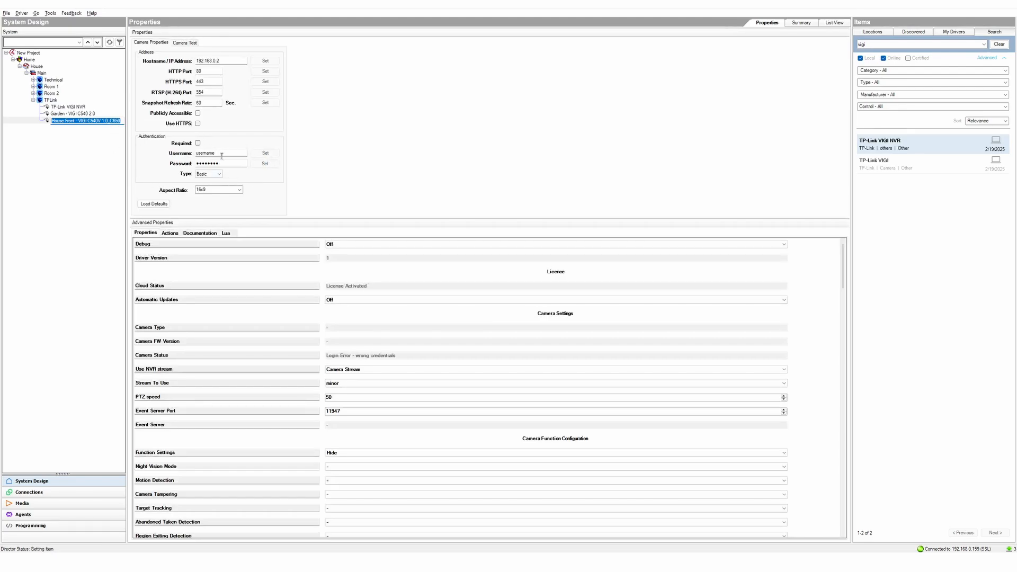
- Enter the House Front camera's user name and password so it logs in
left_click_drag(222, 61, 191, 60)
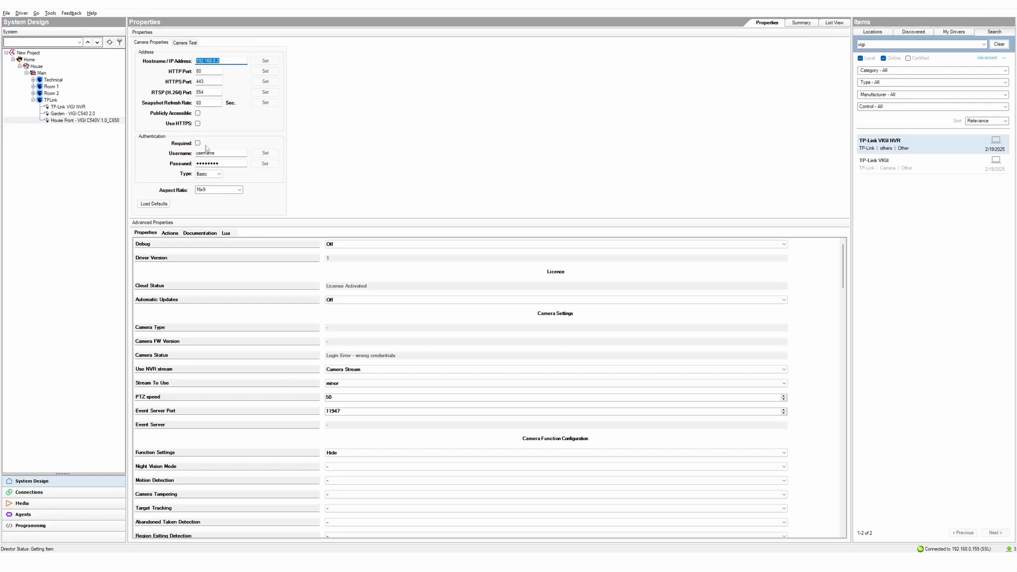
left_click_drag(222, 155, 185, 156)
type("admin")
left_click(264, 154)
type("••••••••")
left_click(274, 165)
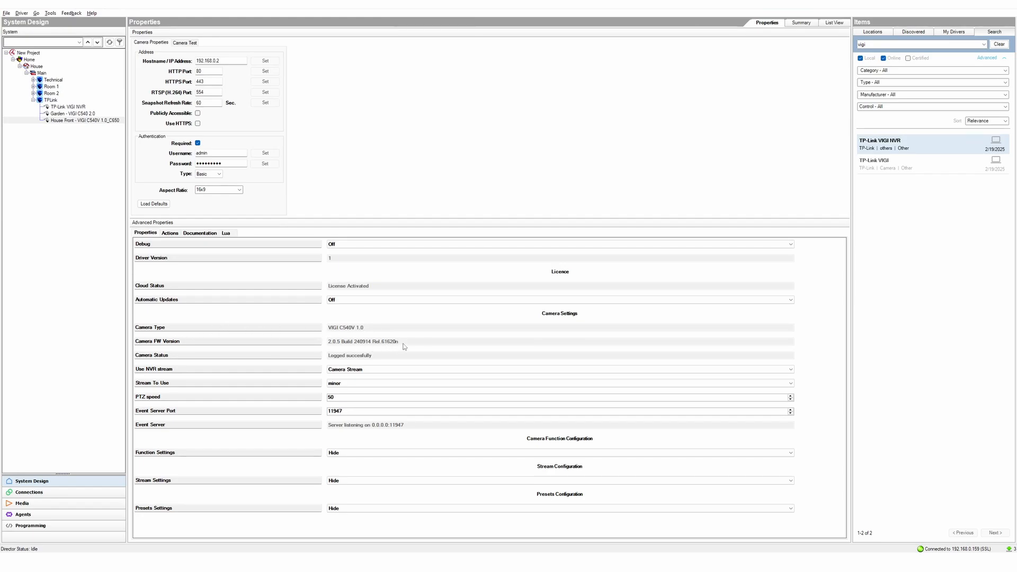
- Set Use NVR stream to Camera Stream and Stream To Use to minor
left_click(355, 371)
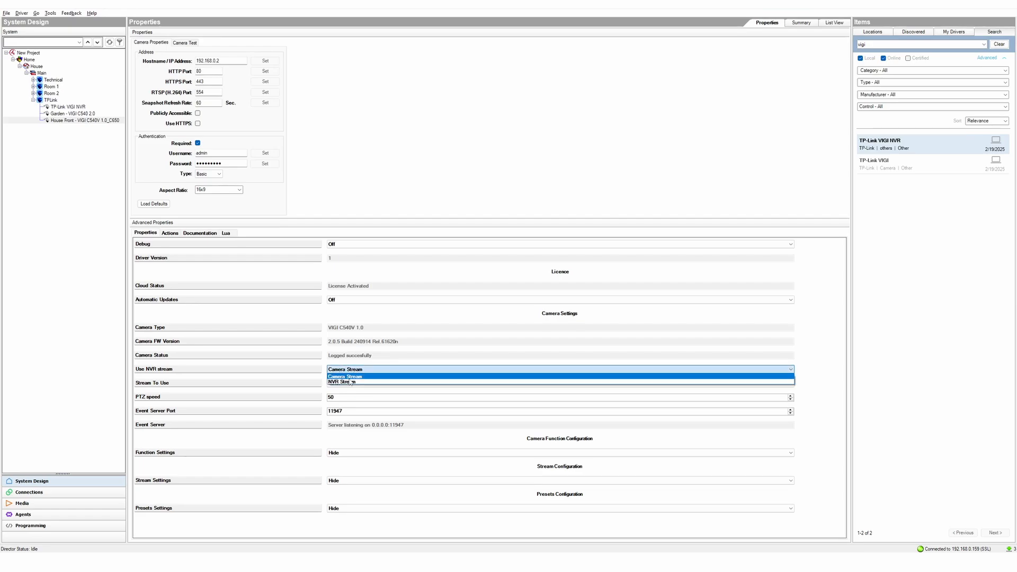
left_click(352, 379)
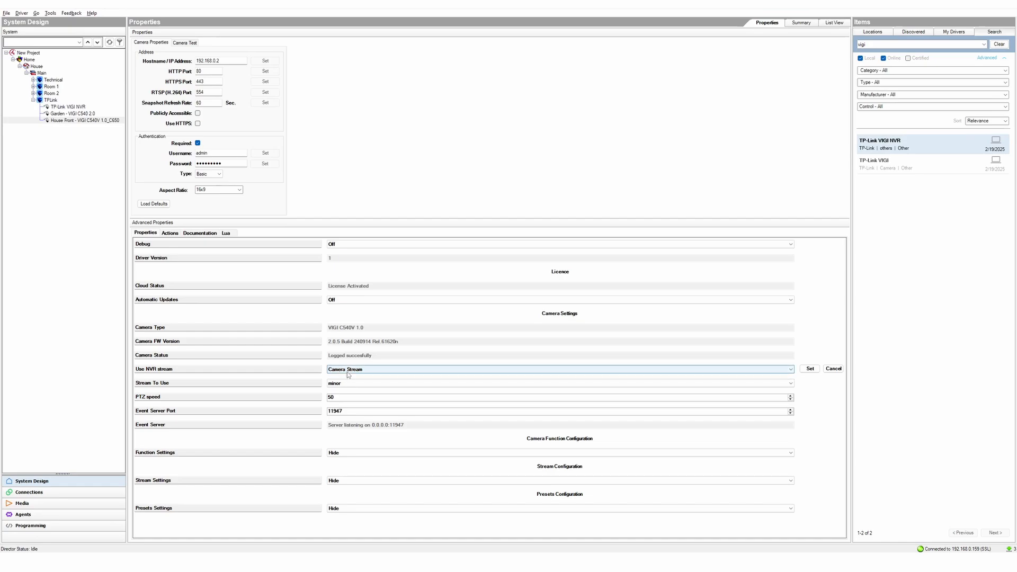
left_click(807, 372)
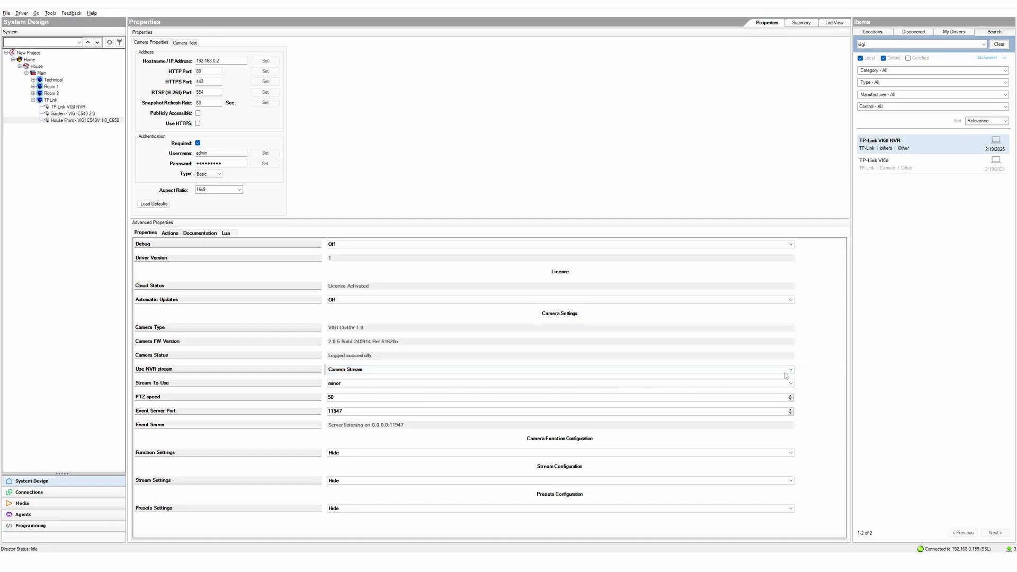
left_click(339, 385)
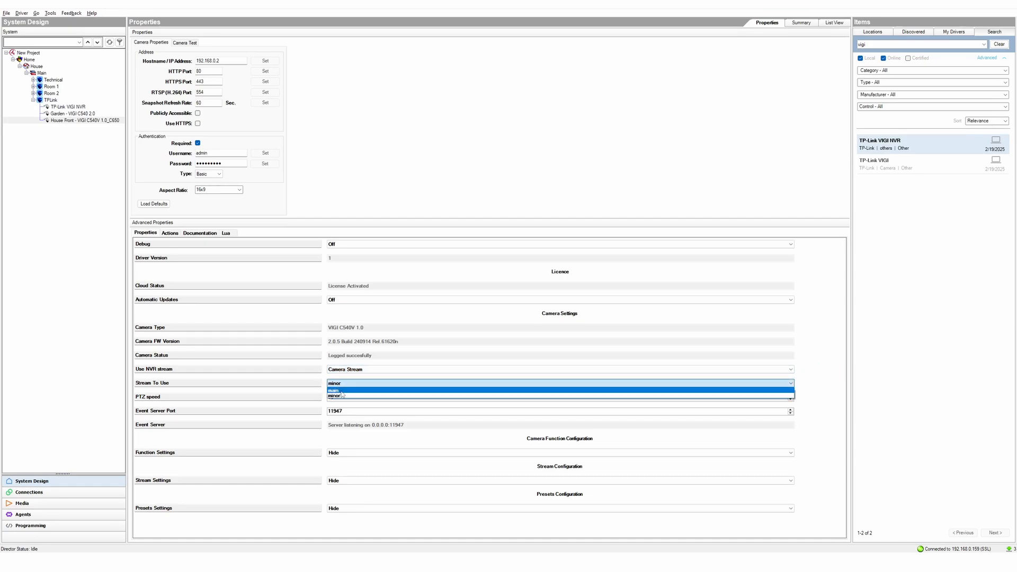
left_click(343, 398)
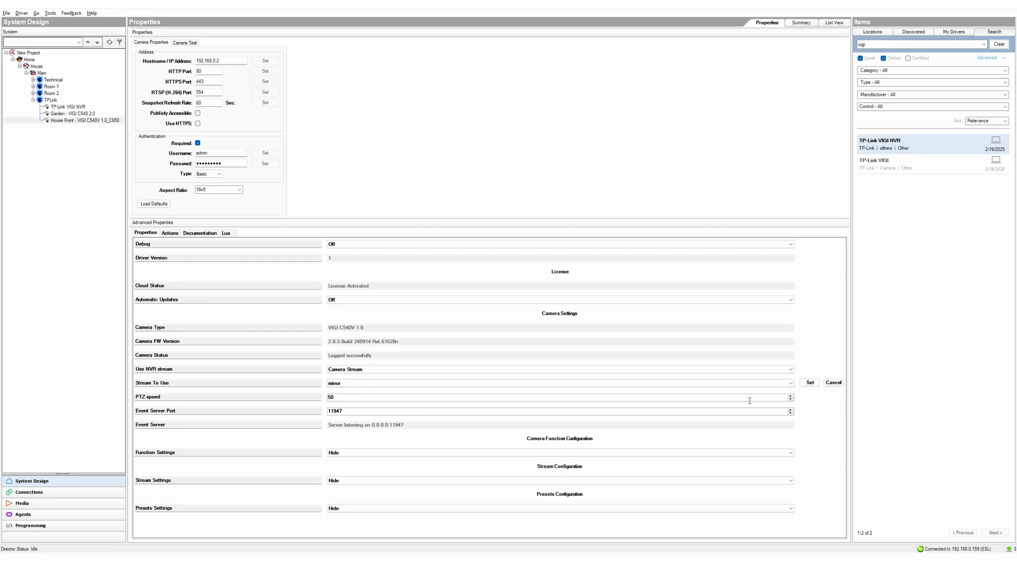
left_click(810, 383)
- Enter the Garden camera's username and password, then reselect the TP-Link VIGI NVR
left_click(89, 115)
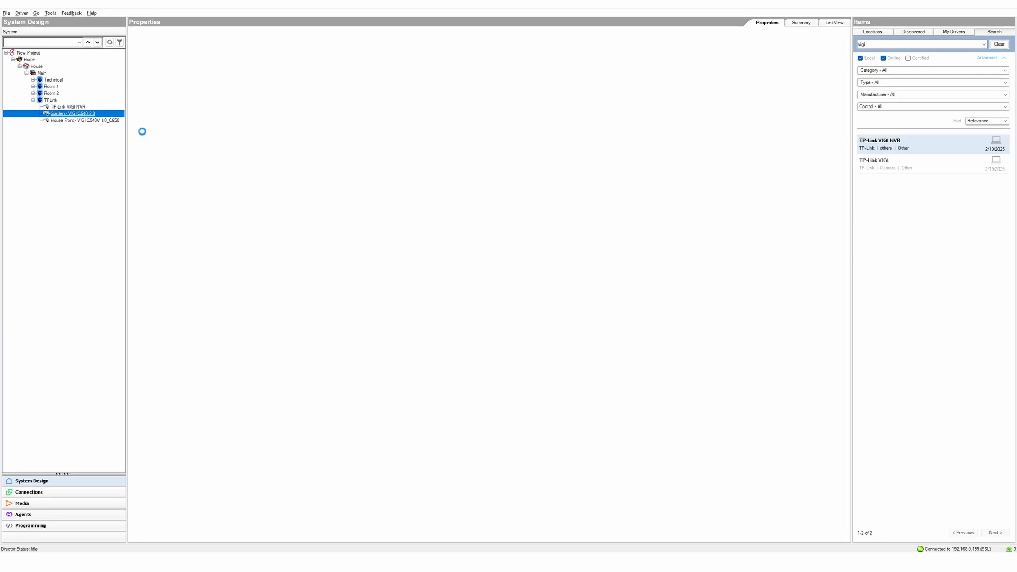
double_click(236, 153)
type("admin")
key("Tab")
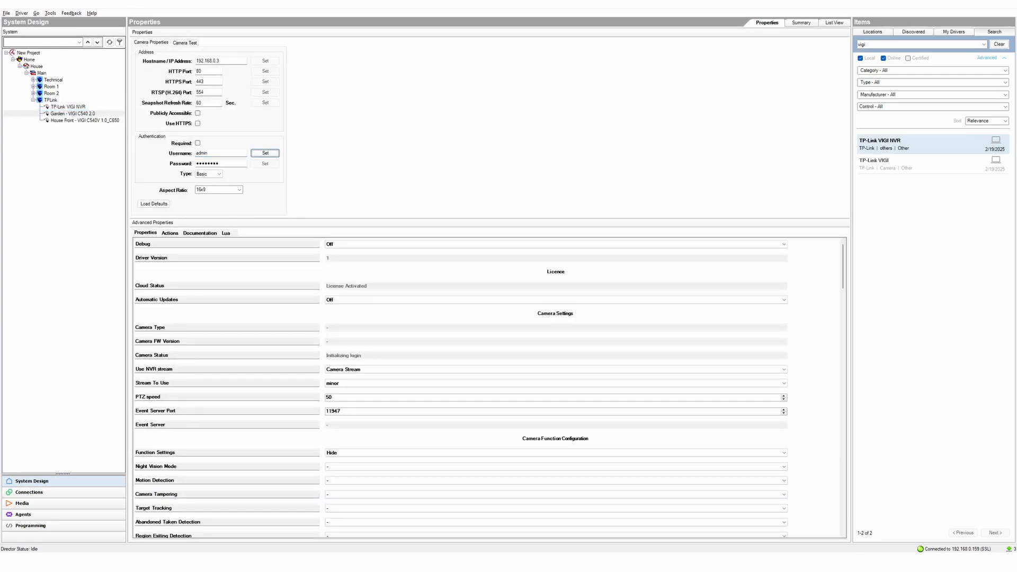
key("Return")
type("adm")
key("Tab")
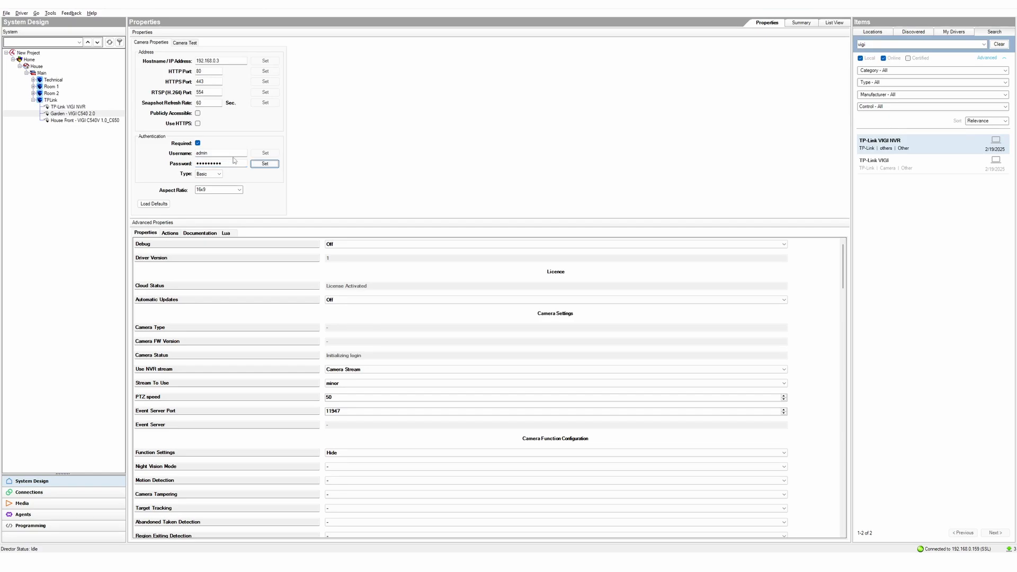
left_click(254, 165)
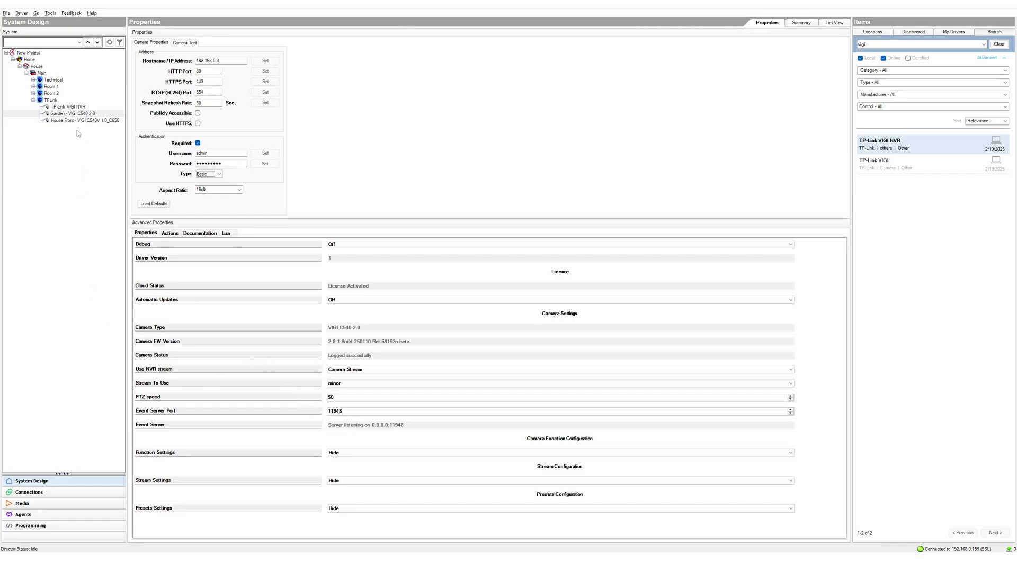
left_click(72, 108)
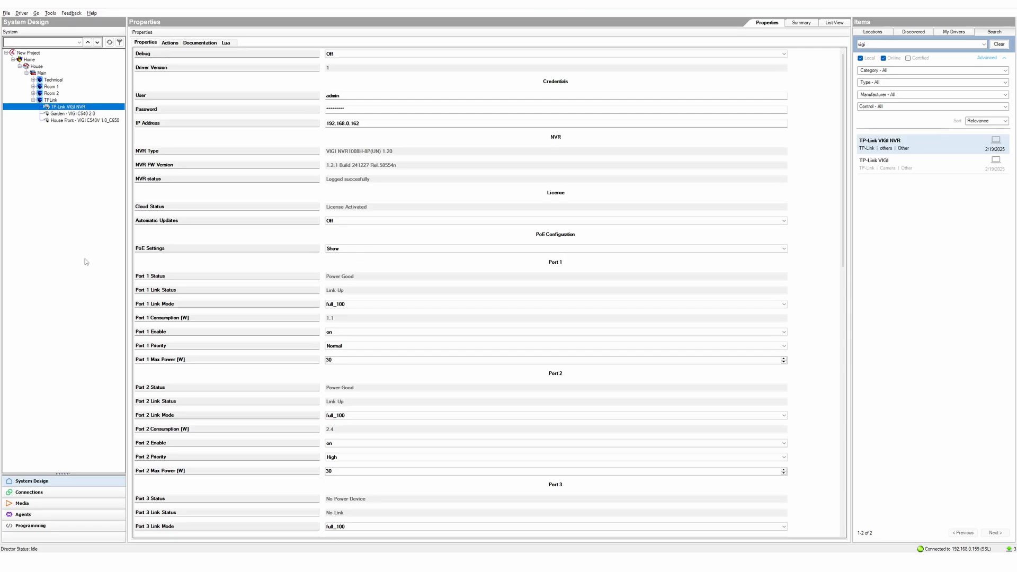
left_click(53, 492)
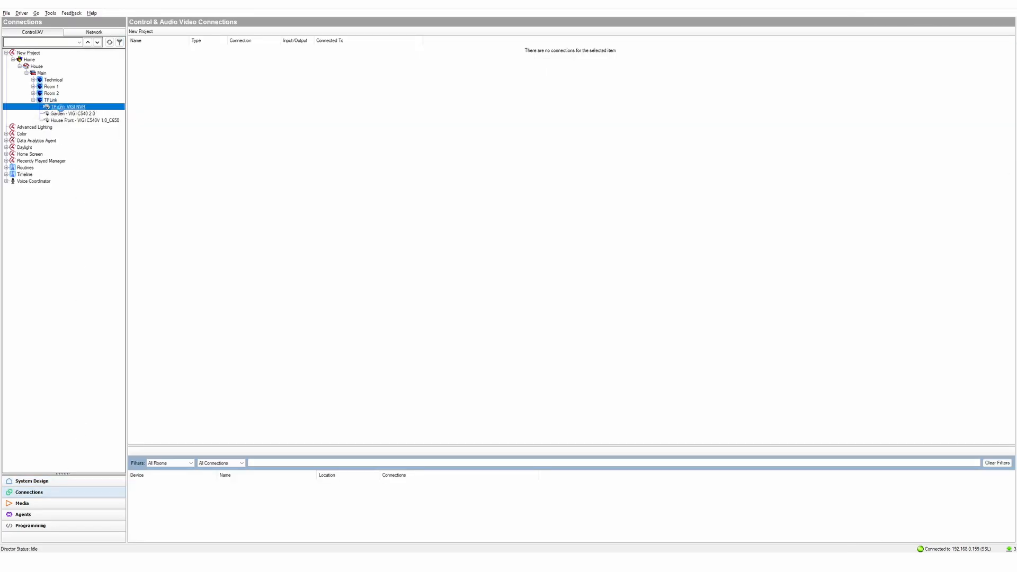
left_click(238, 58)
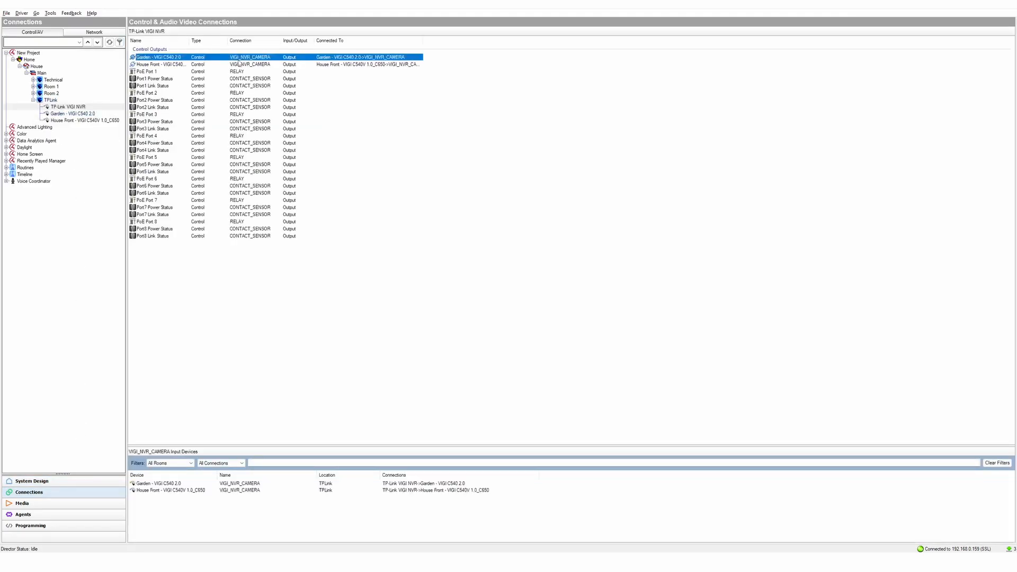
left_click(239, 65)
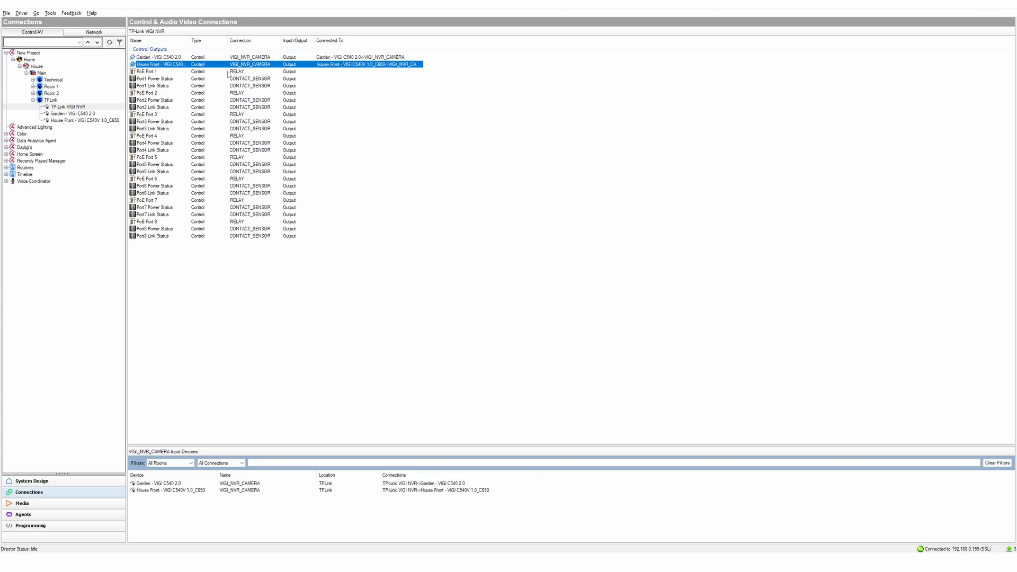
left_click(204, 74)
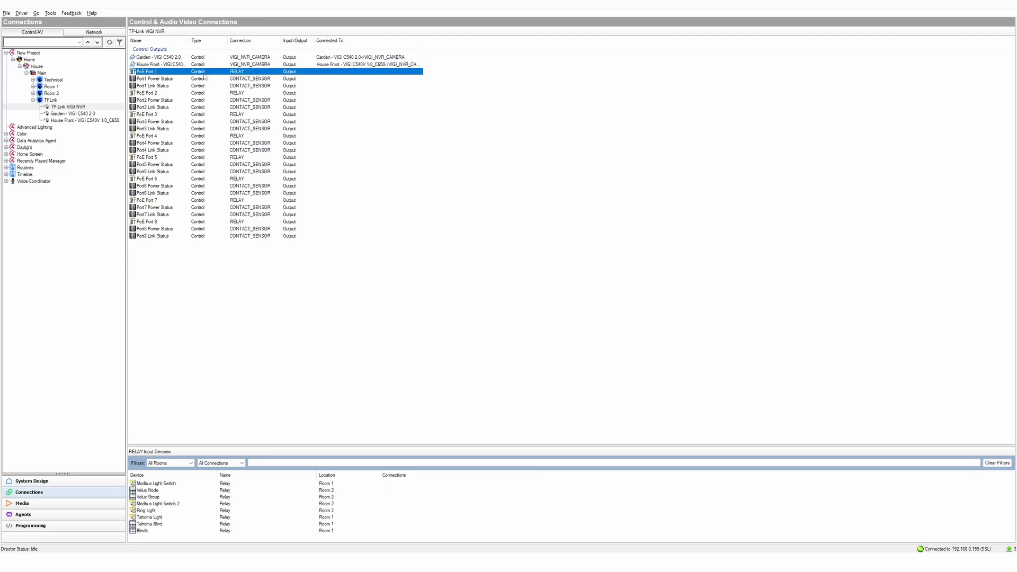
left_click(167, 79)
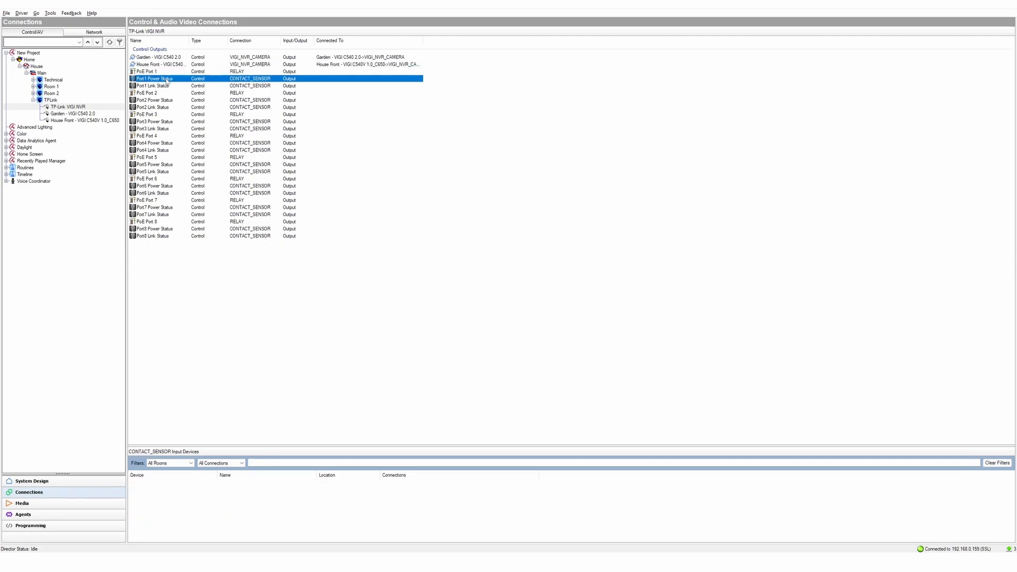
left_click(170, 87)
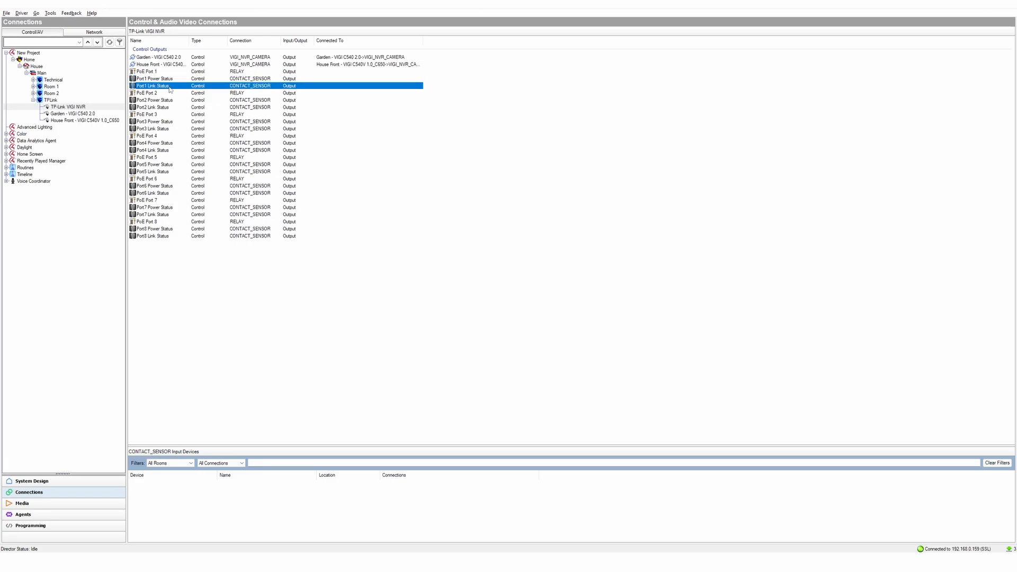
left_click(70, 488)
- Add a Relay driver and Contact Switch drivers under TPLink using the Items search
left_click(882, 45)
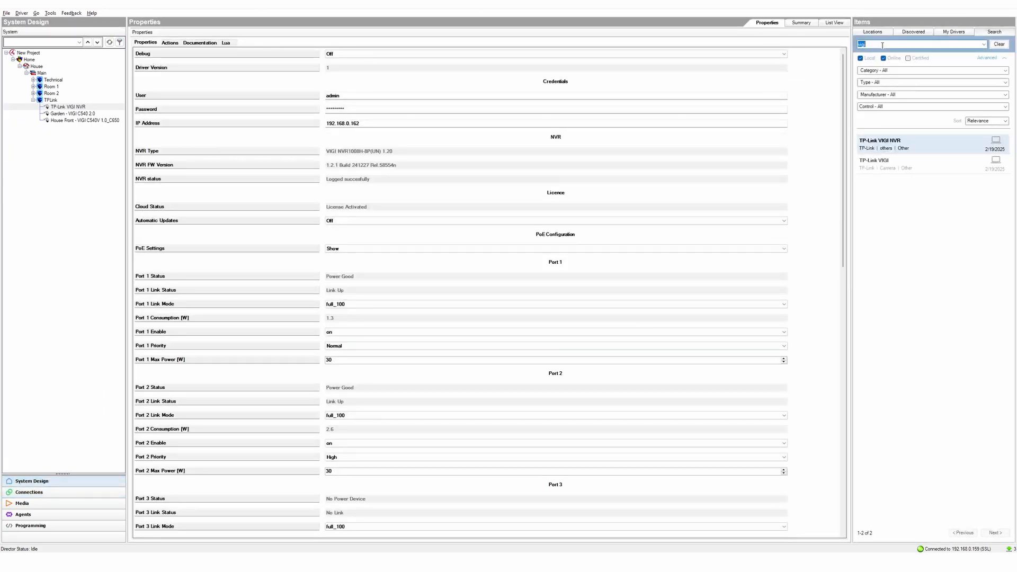
type("relay")
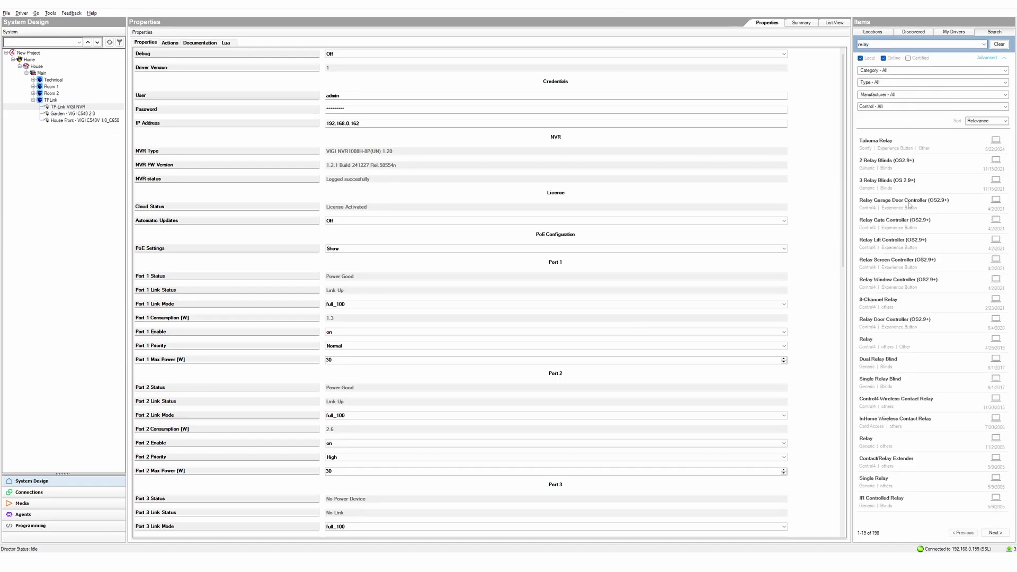
left_click_drag(906, 343, 578, 320)
left_click_drag(59, 105, 59, 104)
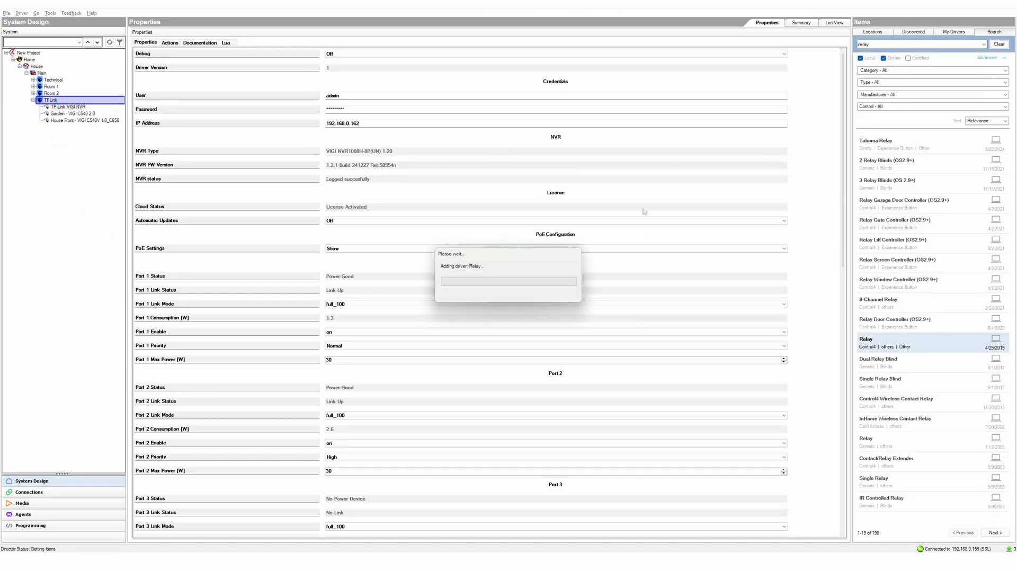
left_click(884, 44)
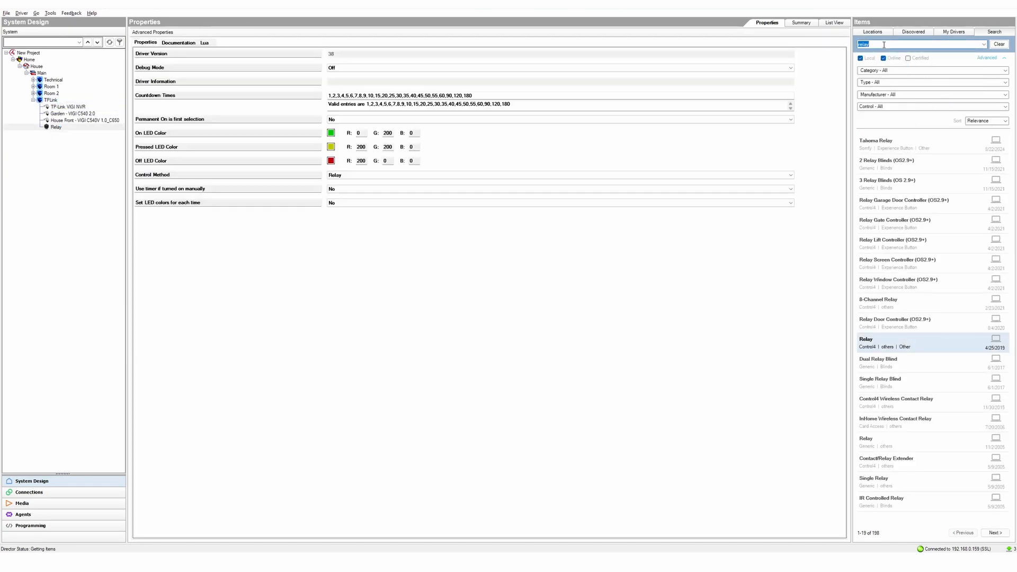
type("contact")
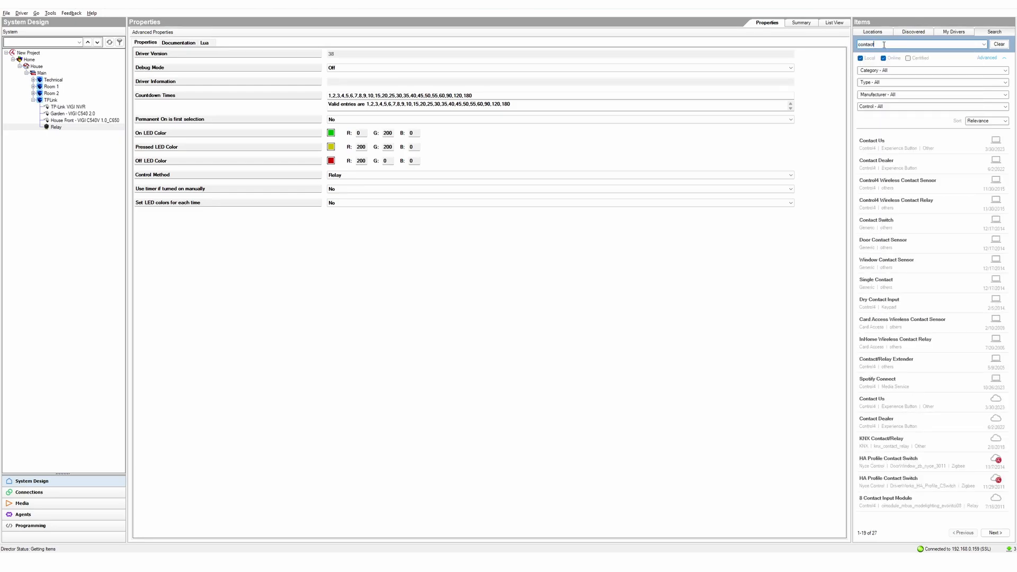
left_click_drag(898, 229, 64, 104)
- Rename the relay to PoE Power and the contact switches to Poe Status and Link Status
right_click(57, 127)
left_click(72, 130)
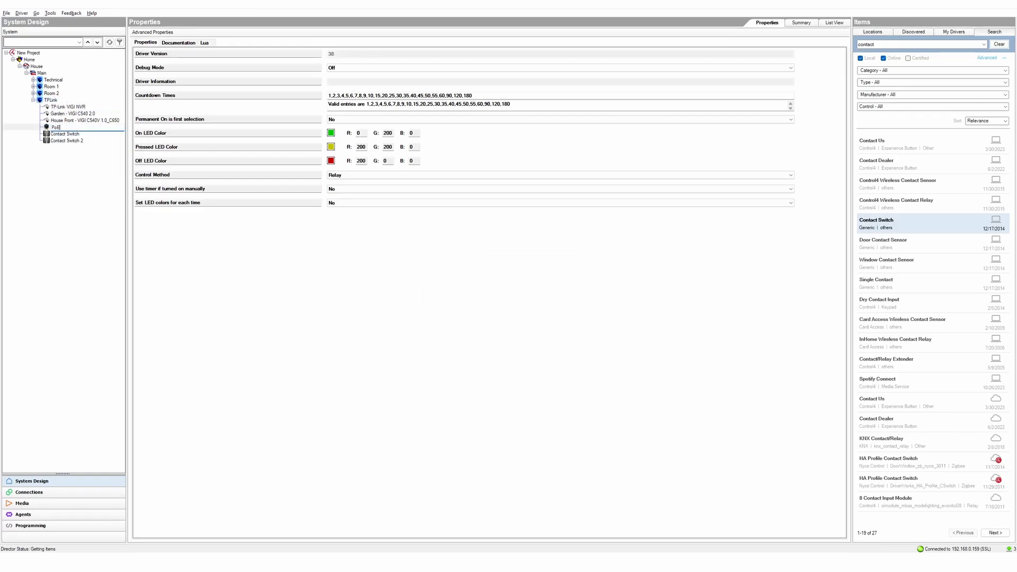
key("Return")
left_click(71, 134)
key("F2")
type("Poe Status")
key("Return")
left_click(69, 141)
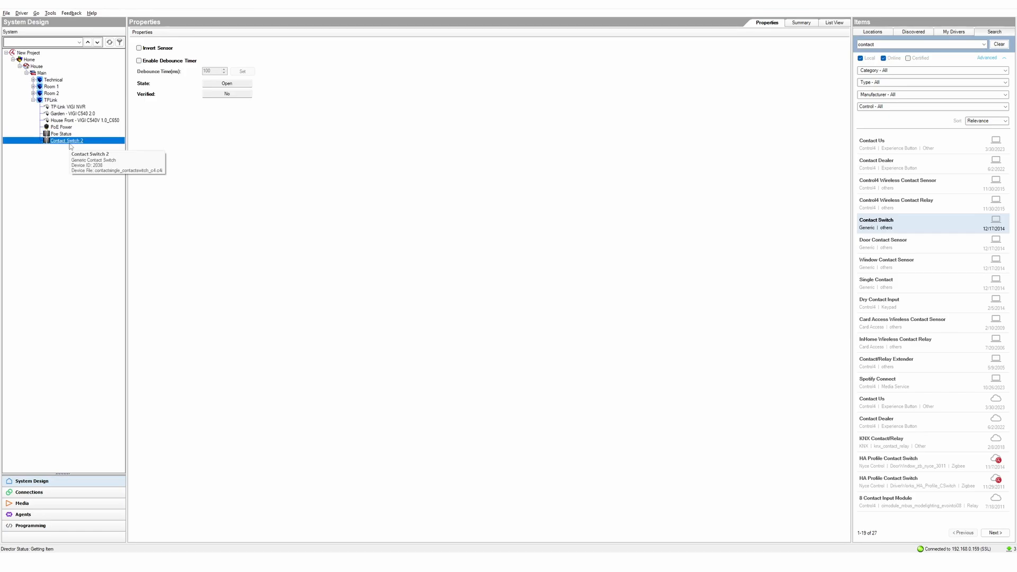
key("F2")
type("Link Status")
key("Return")
left_click(68, 491)
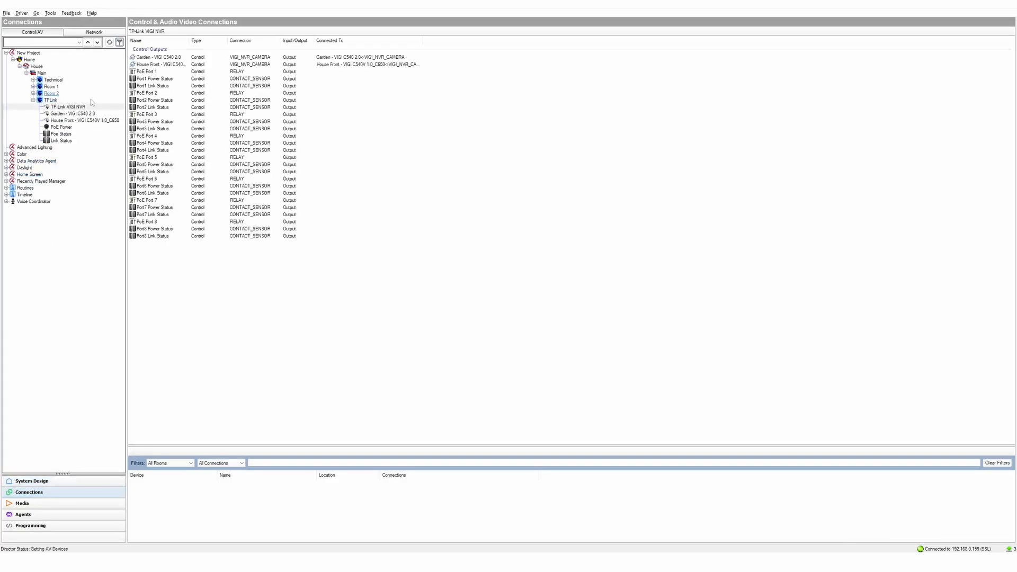
- Bind PoE Power to PoE Port 1, Poe Status to Port1 Power Status, Link Status to Port1 Link Status
left_click(147, 72)
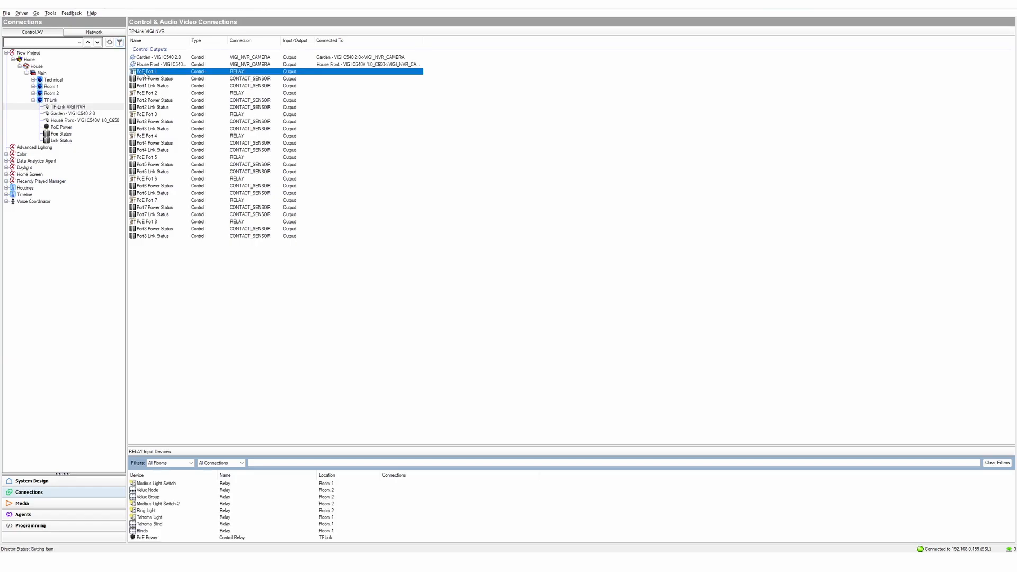
left_click_drag(157, 538, 259, 72)
left_click(172, 80)
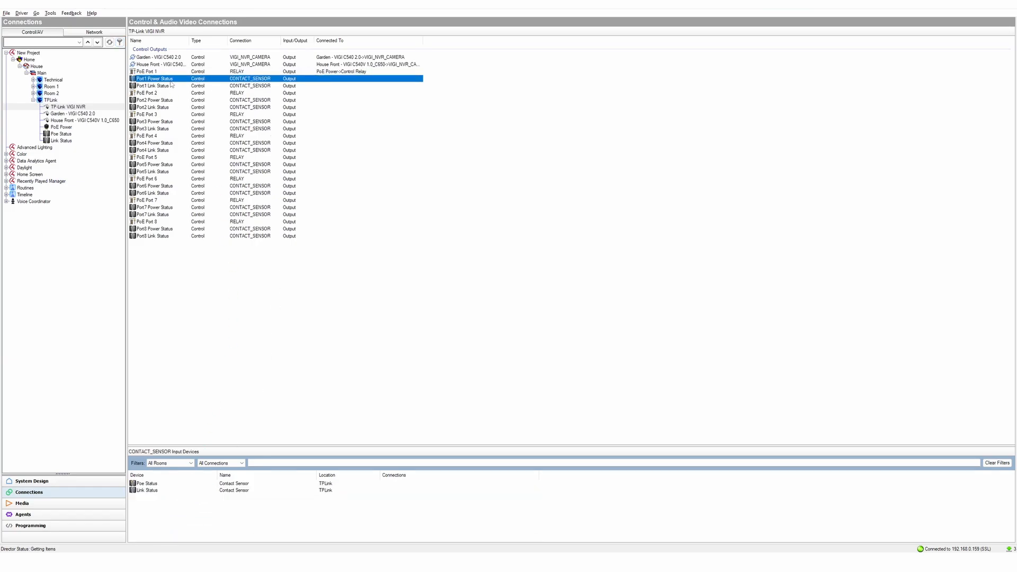
left_click_drag(188, 482, 178, 489)
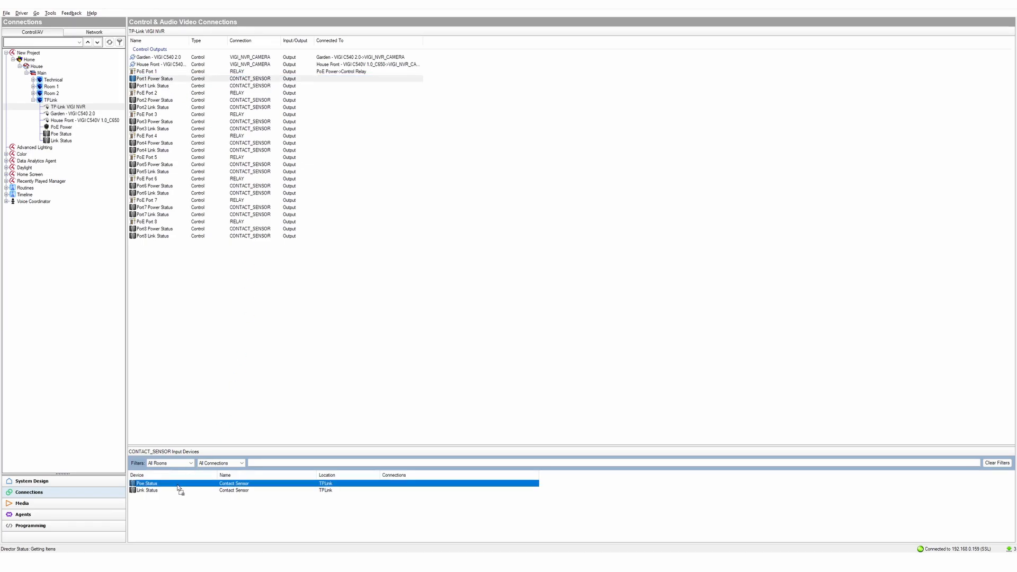
left_click_drag(179, 489, 159, 78)
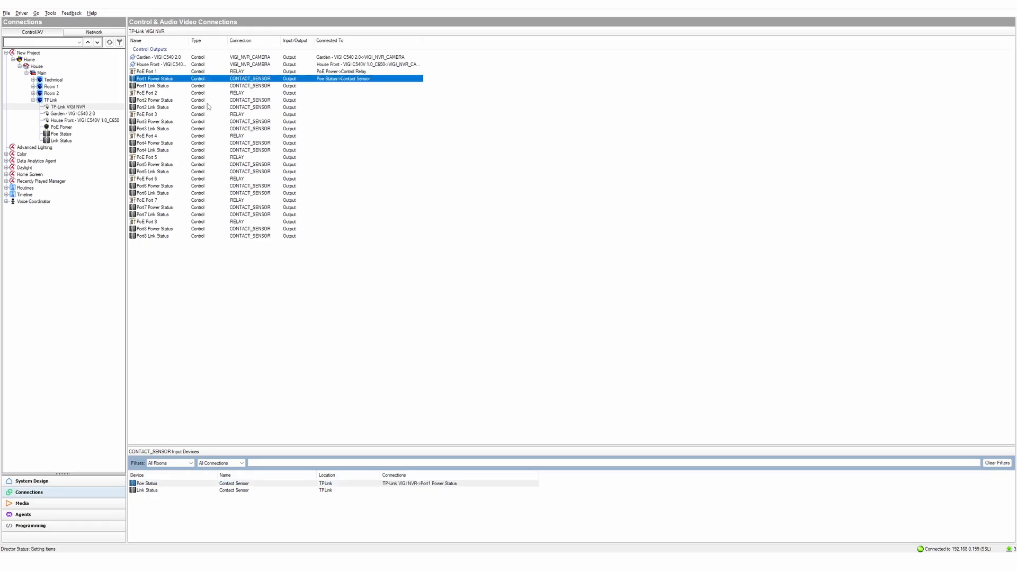
left_click(150, 86)
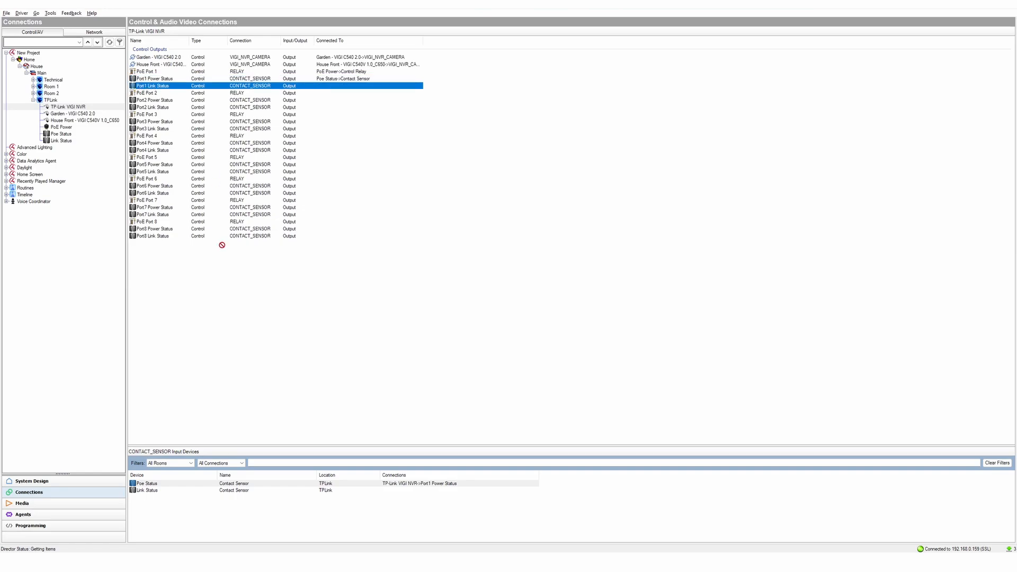
left_click(173, 482)
left_click_drag(166, 491, 153, 85)
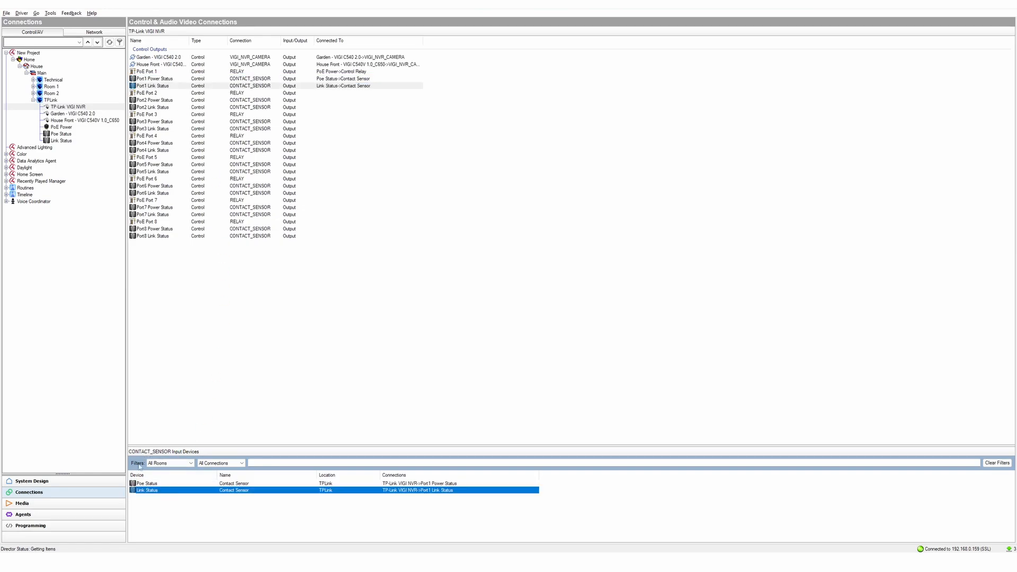
left_click(90, 482)
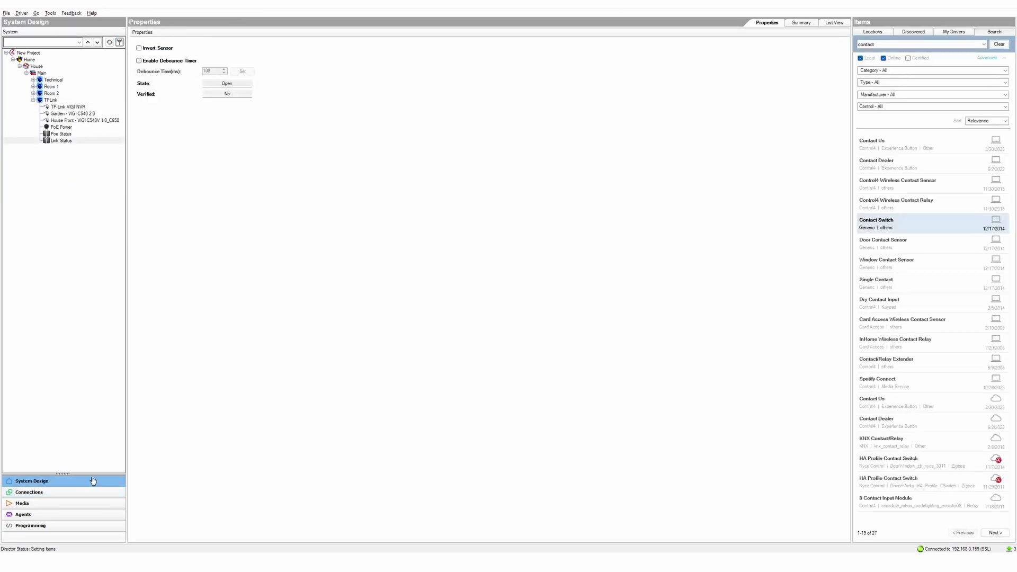
- Open the PoE Power relay's control window and inspect the Poe Status and Link Status sensors
left_click(61, 127)
double_click(60, 131)
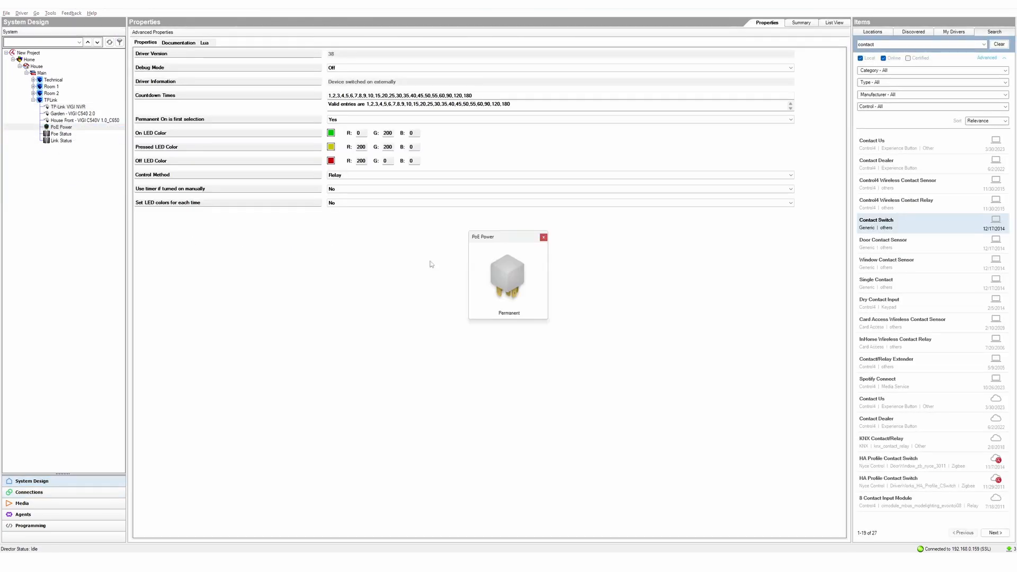
left_click(545, 238)
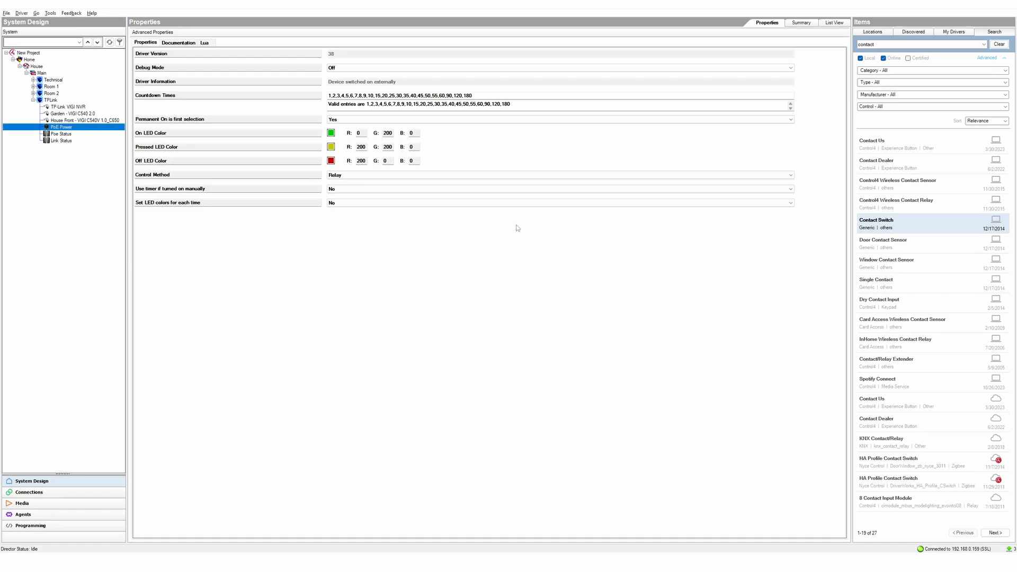
left_click(53, 135)
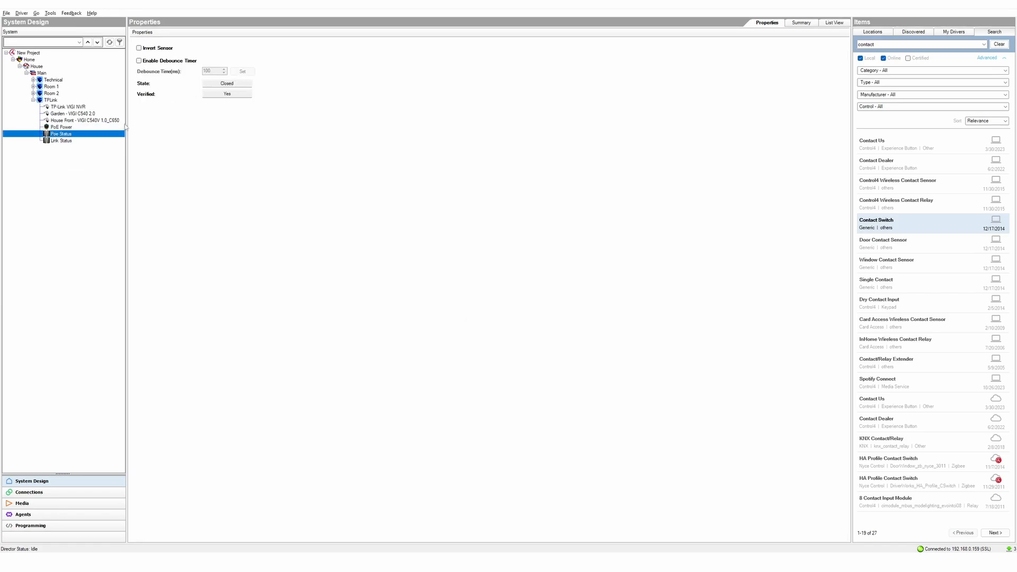
left_click(74, 142)
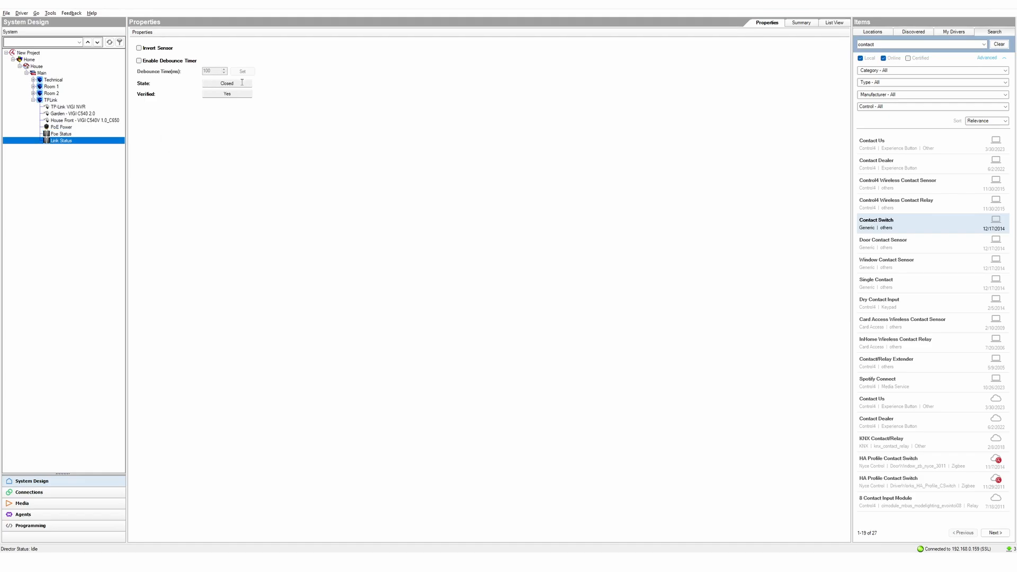
- Turn the PoE Power relay off, confirm both sensors read Open, then list NVR commands in Programming
left_click(66, 129)
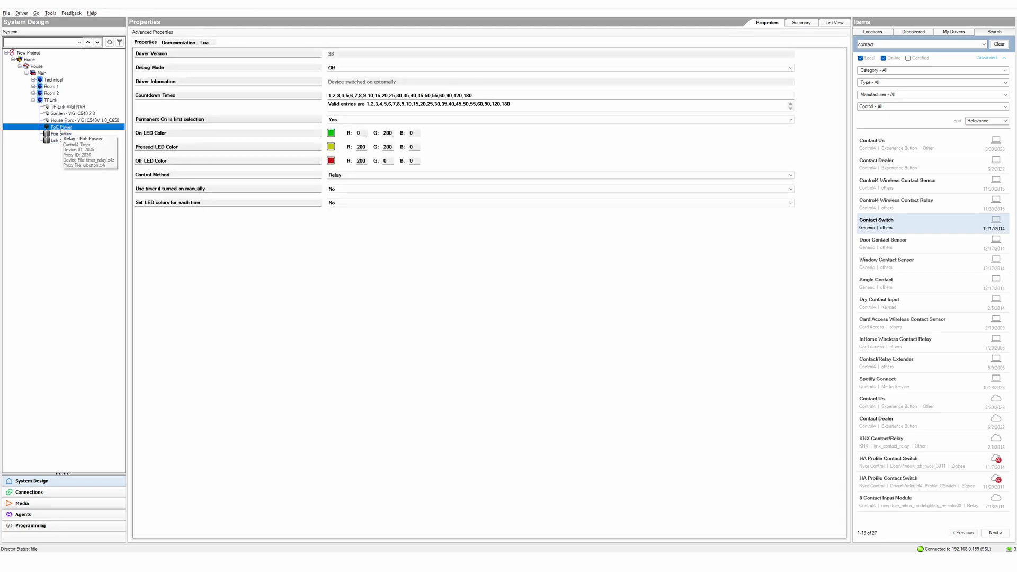
double_click(61, 128)
left_click(517, 276)
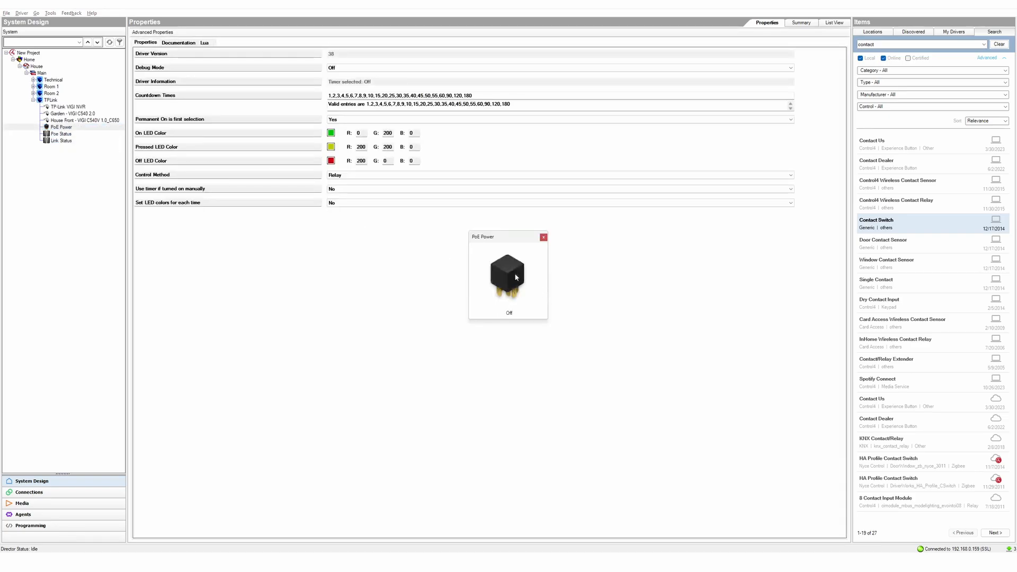
left_click(543, 238)
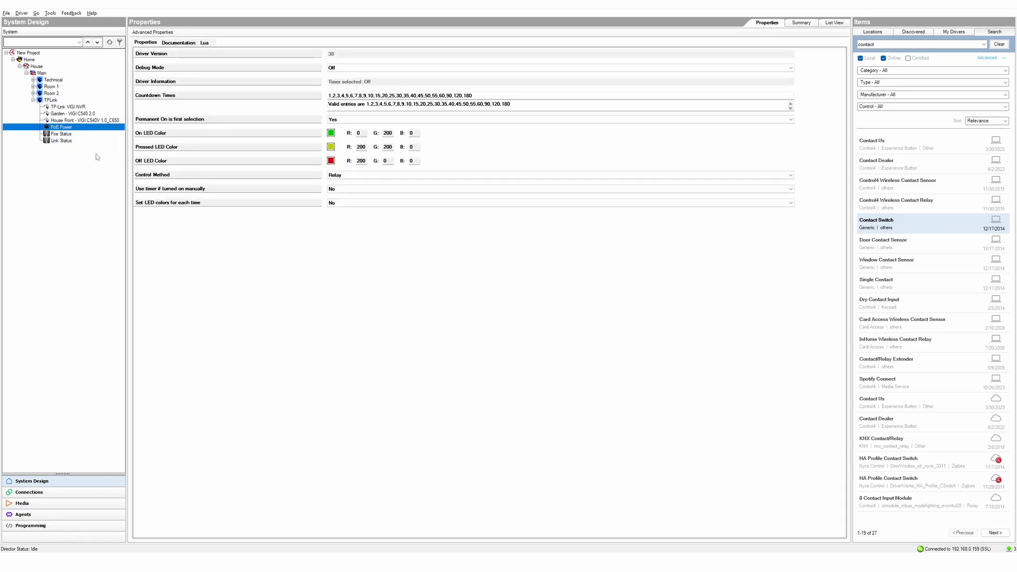
left_click(66, 136)
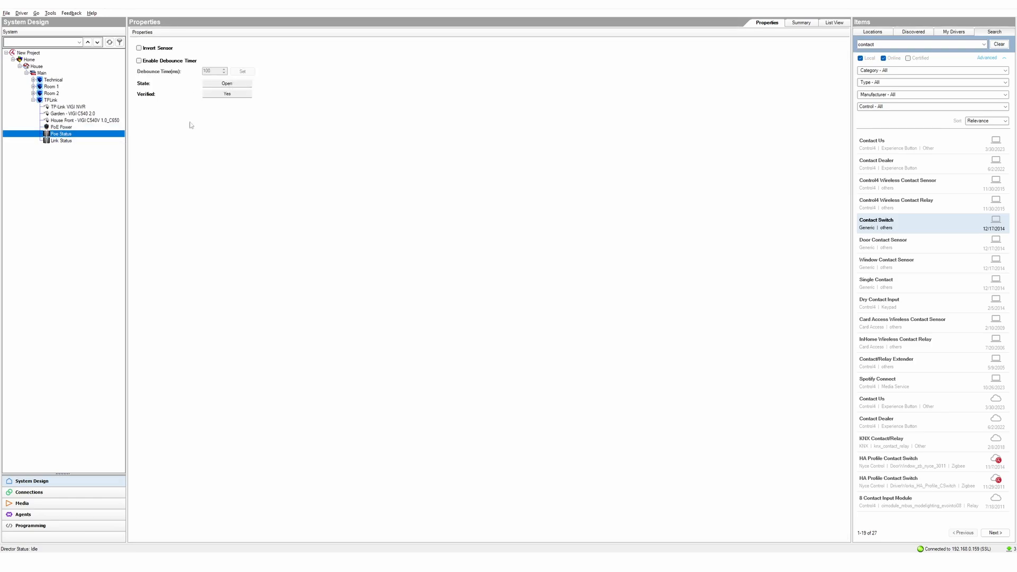
left_click(61, 140)
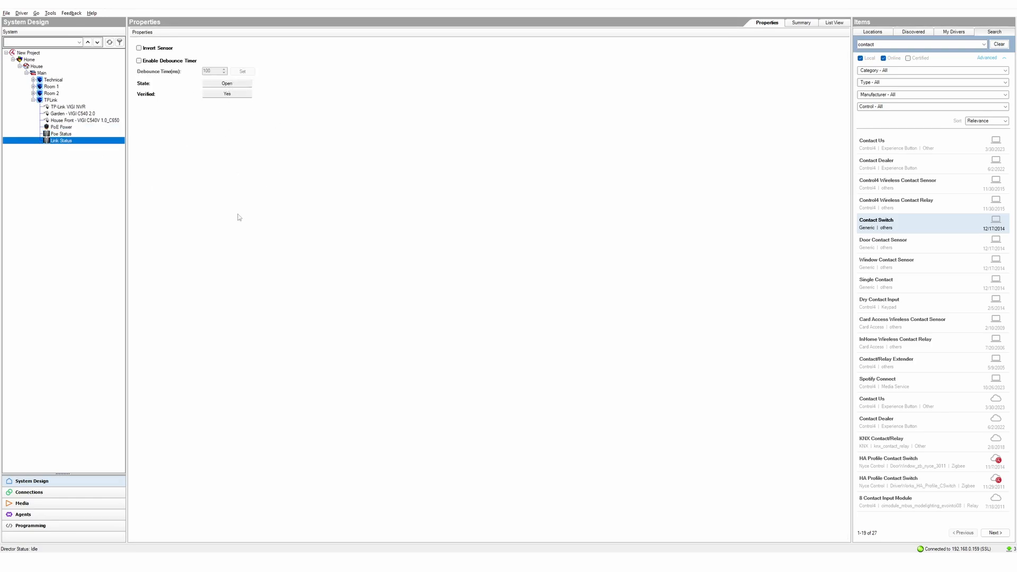
left_click(98, 525)
left_click(847, 185)
- Add 'Set TP-Link VIGI NVR Poe Port 1 on' to the project-load script and execute it
left_click(847, 189)
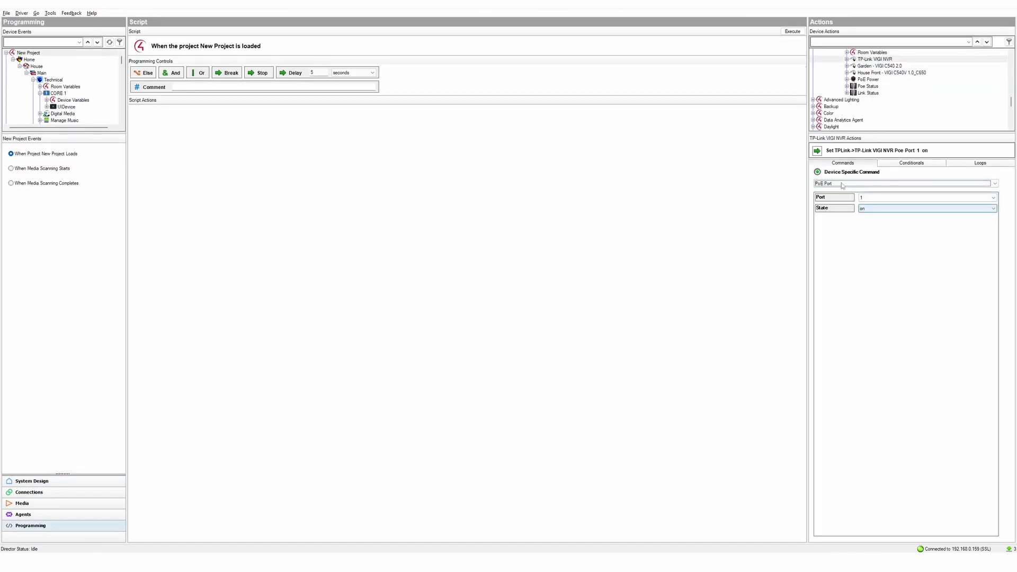
left_click_drag(848, 151, 467, 160)
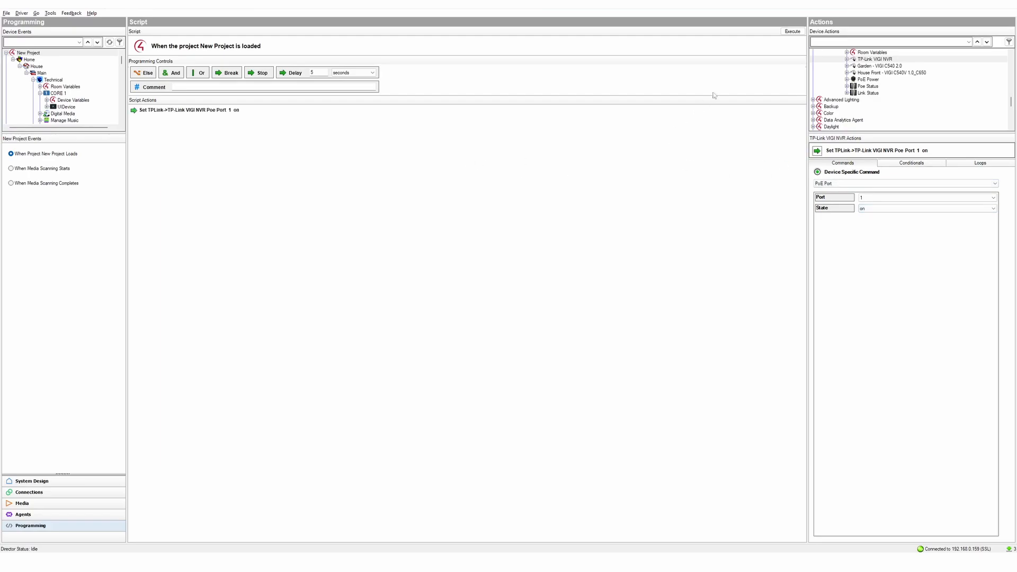
left_click(791, 33)
- Check in System Design that the PoE Power relay is back to Permanent
left_click(105, 488)
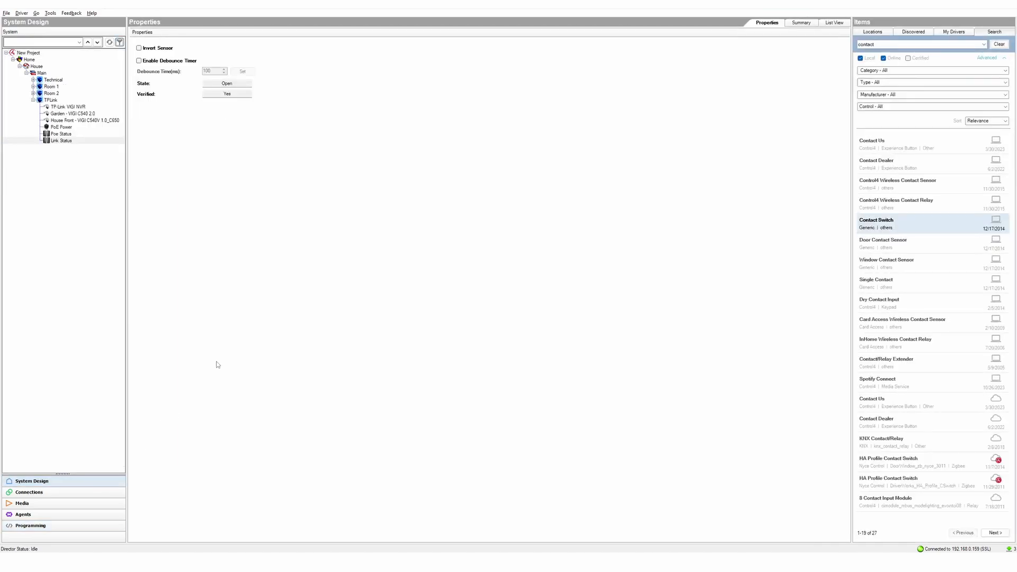
left_click(63, 128)
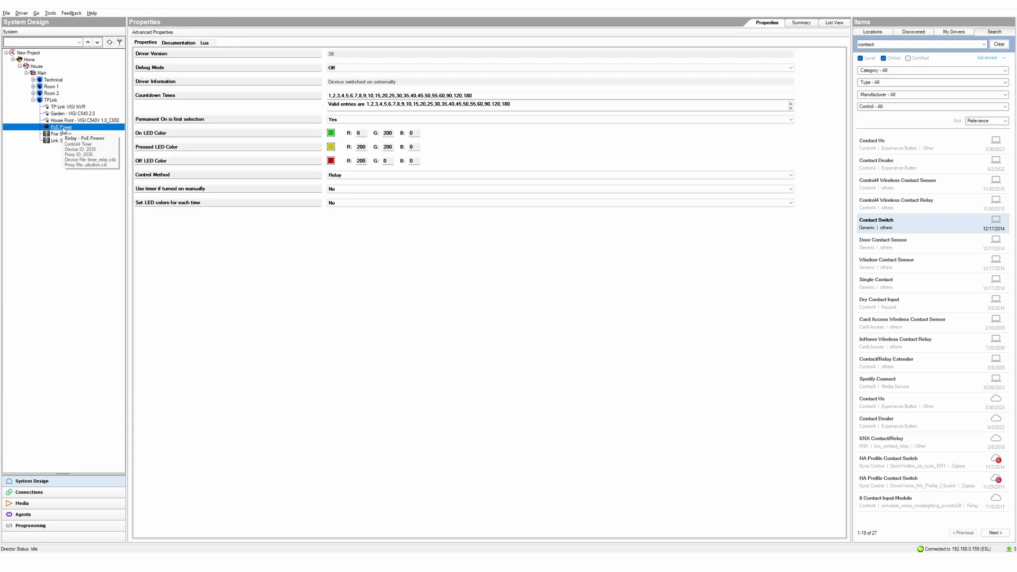
double_click(63, 129)
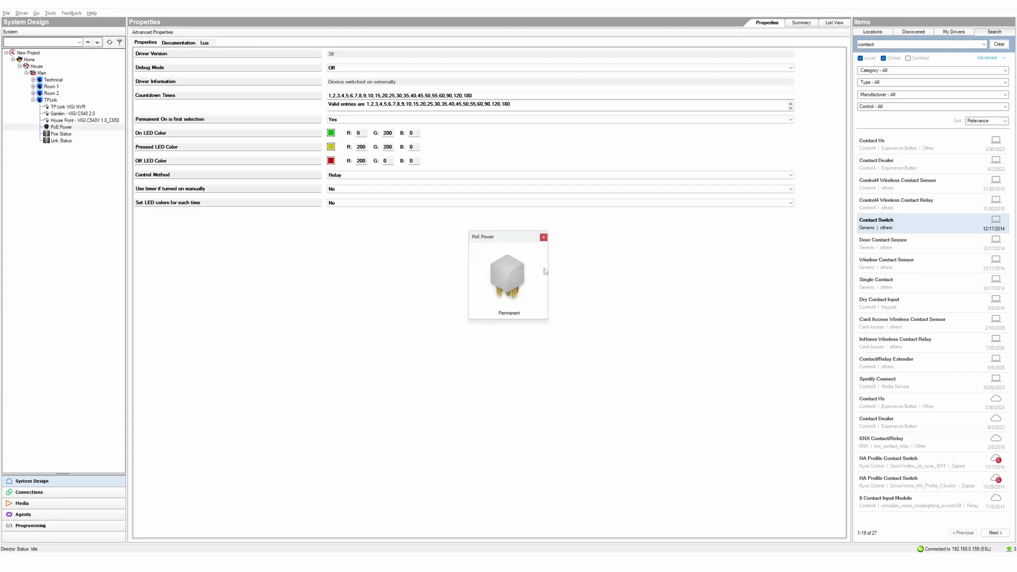
left_click(544, 238)
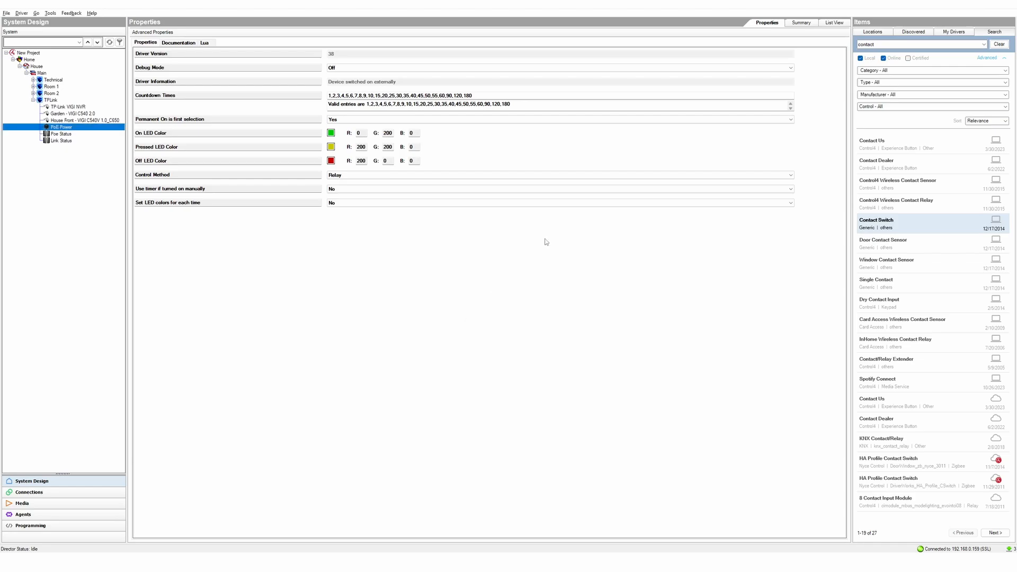
- Confirm the Poe Status and Link Status sensors both read Closed, then show the Agents list
left_click(61, 134)
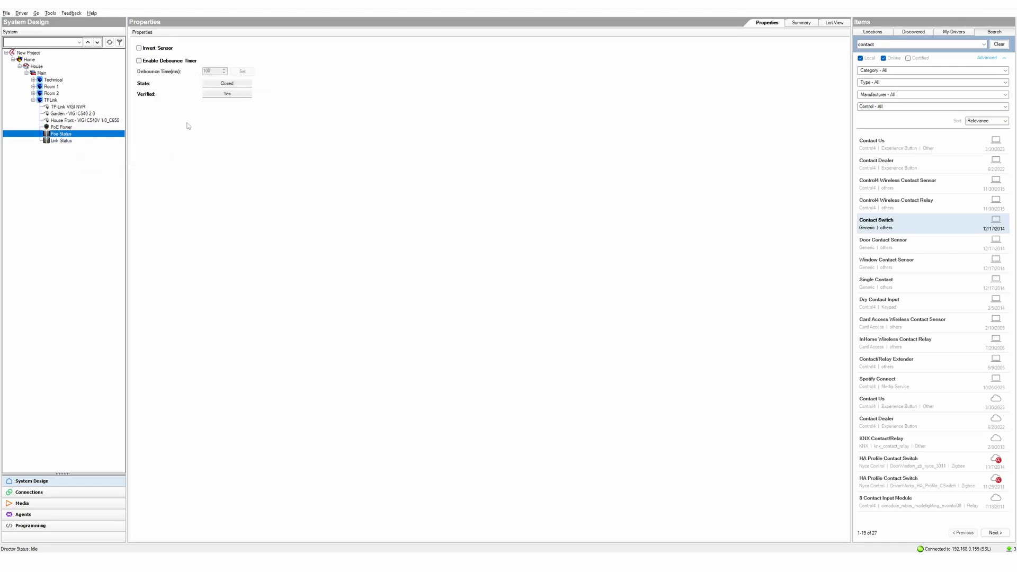
left_click(63, 141)
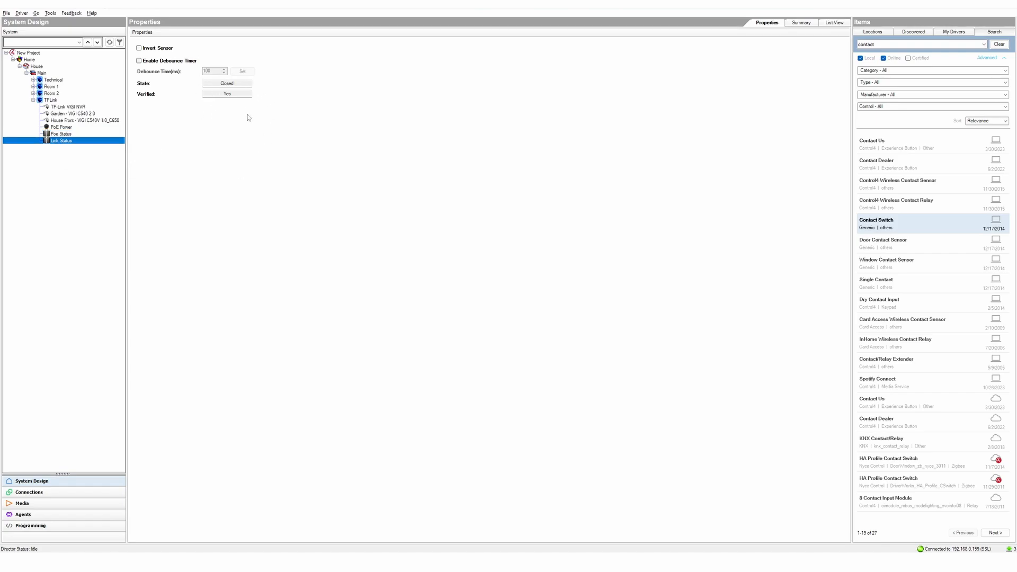
left_click(56, 518)
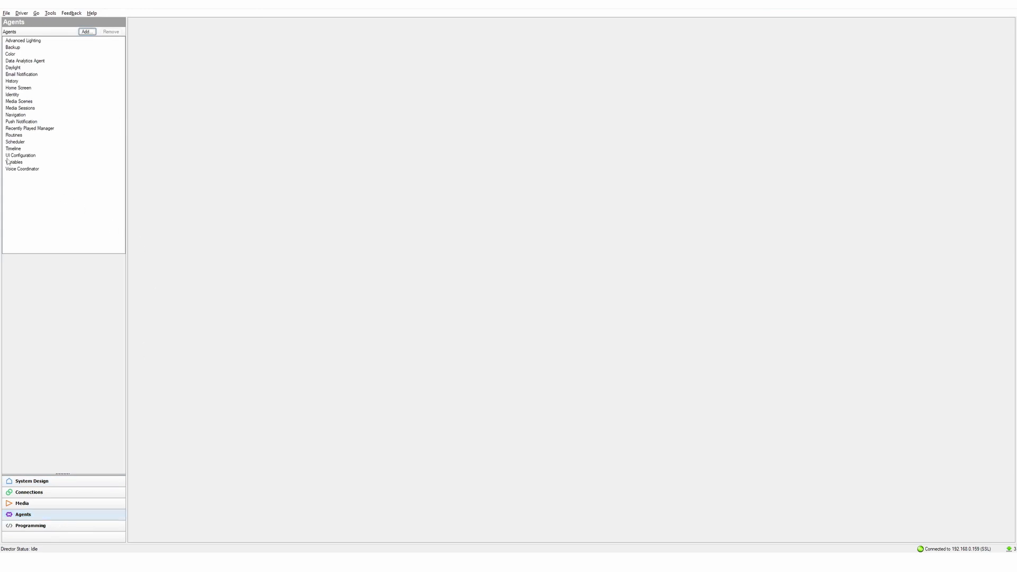
- Turn on Display System Variables in the Variables agent
left_click(11, 163)
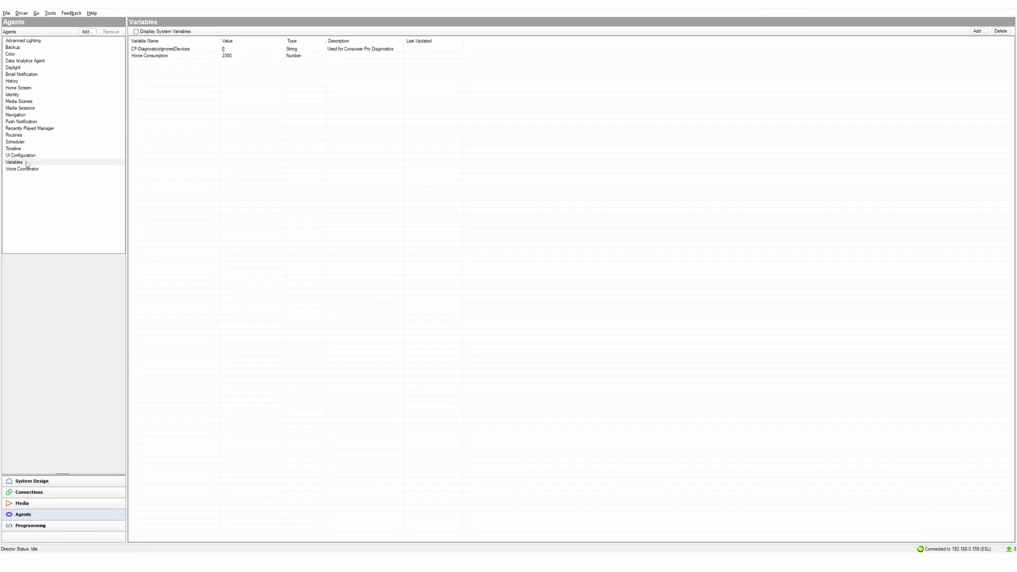
left_click(136, 32)
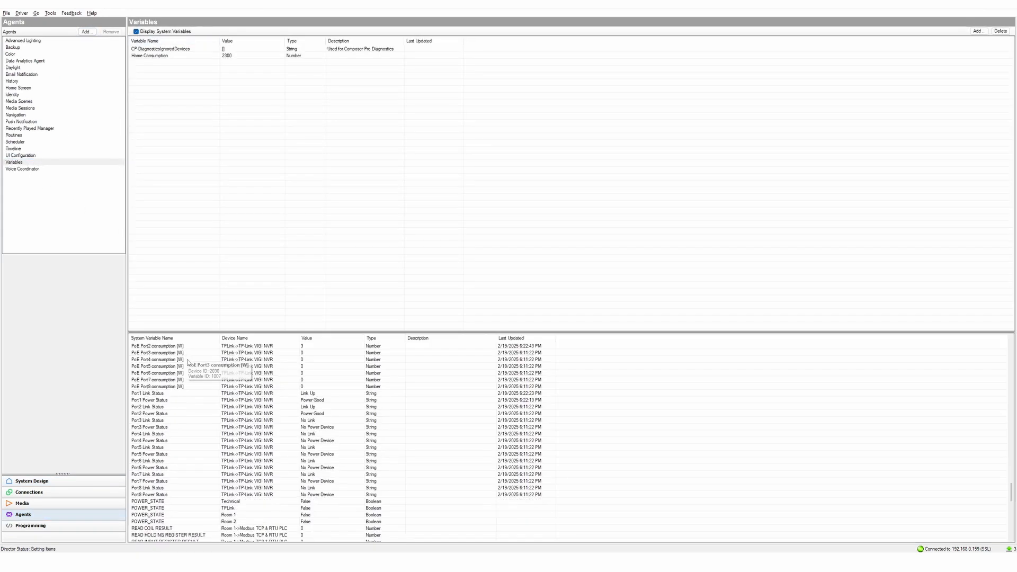
scroll(188, 361, "up", 1)
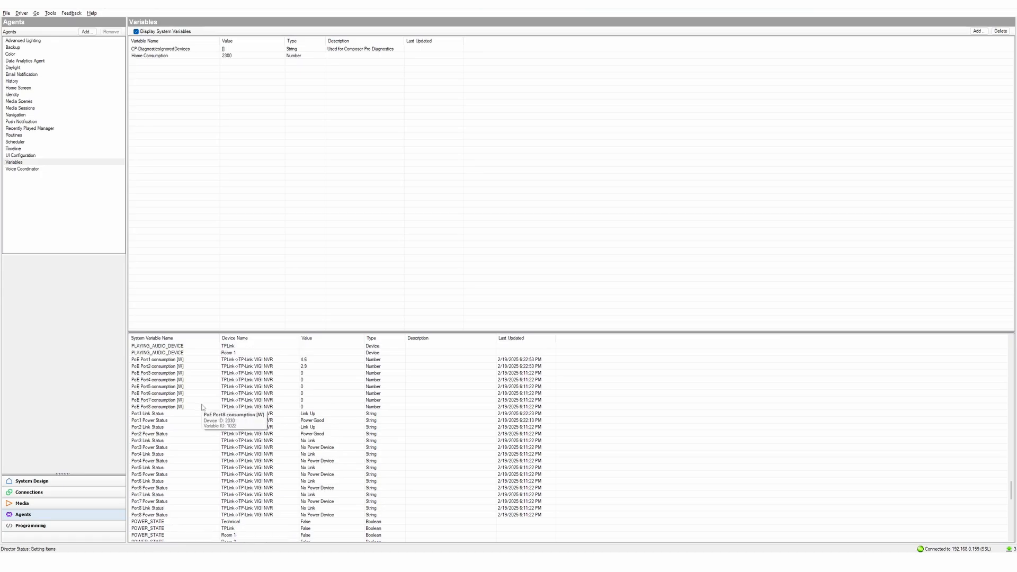
- Inspect NVR PoE Port1 (1.4) and Port2 (2.7) consumption, plus Port1 Link and Power Status
left_click(162, 361)
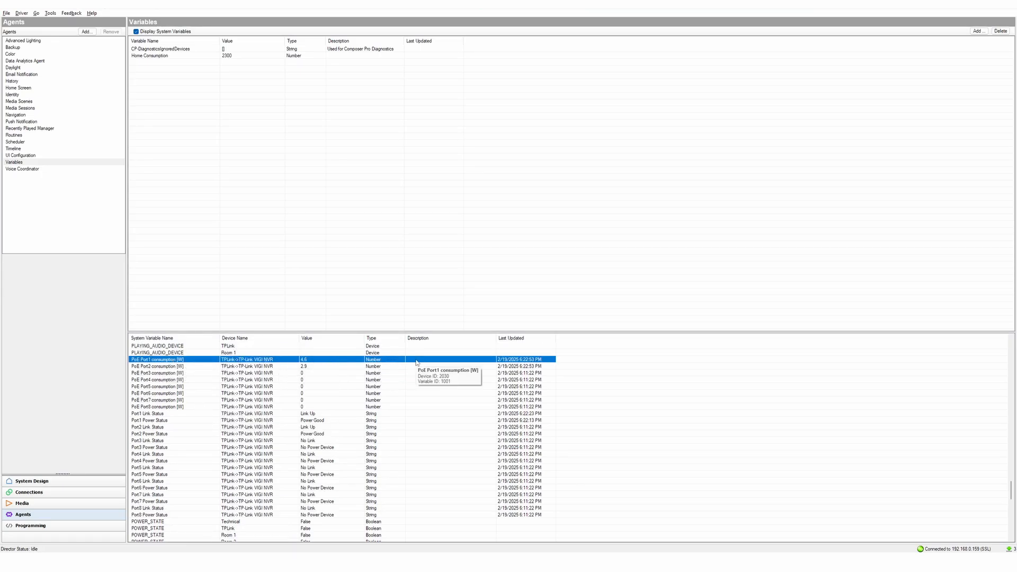
left_click(155, 368)
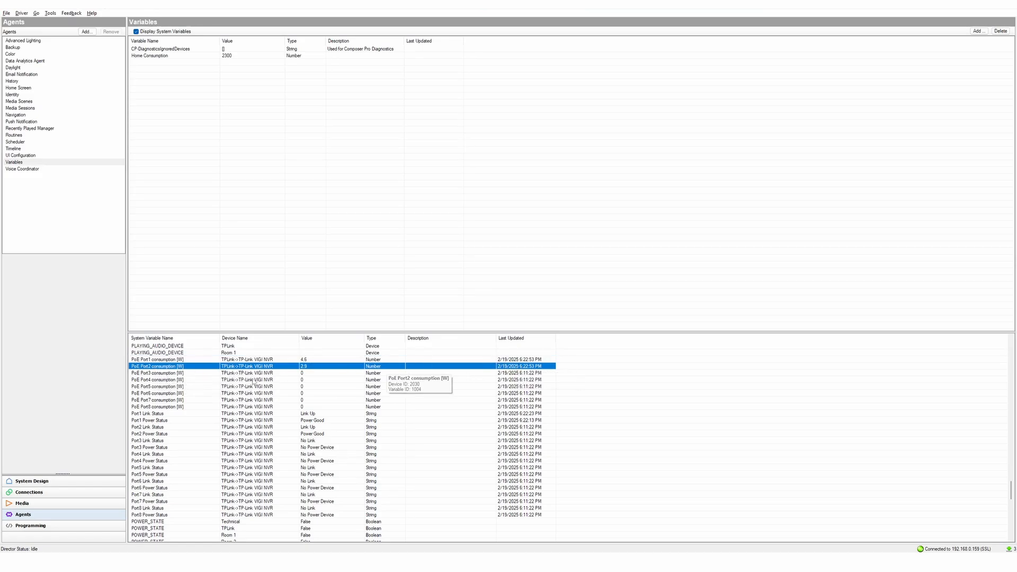
left_click(154, 414)
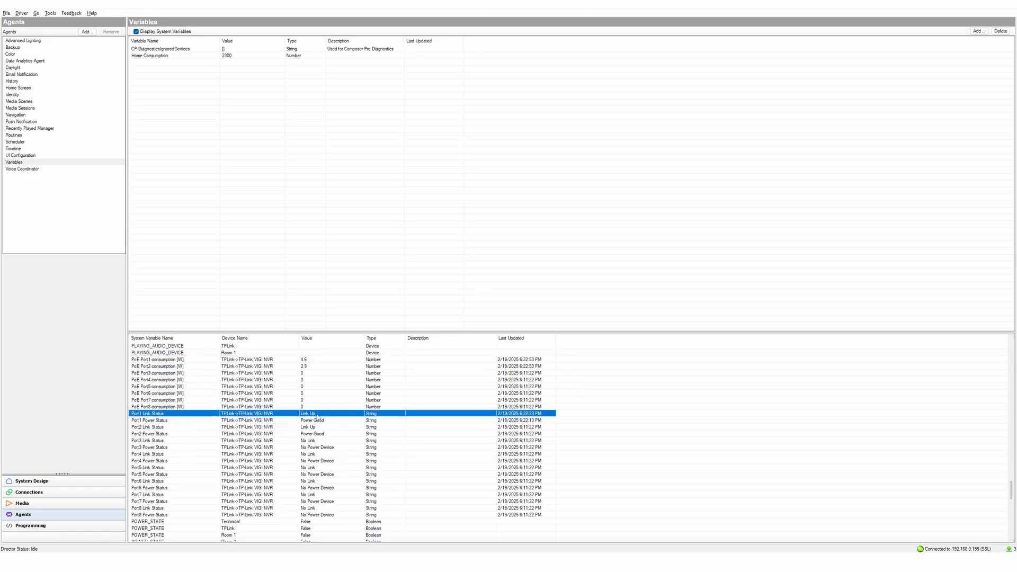
left_click(194, 421)
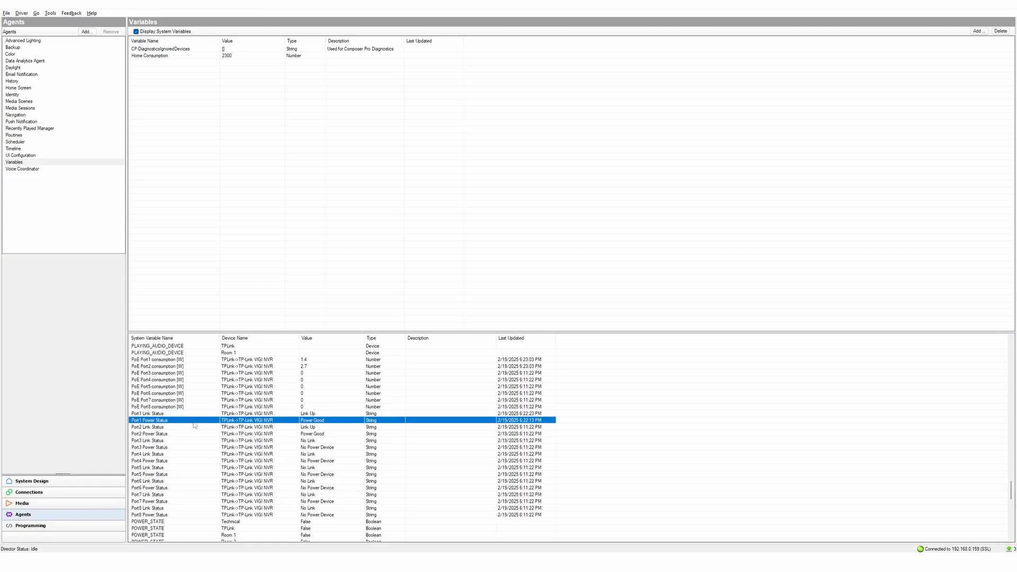